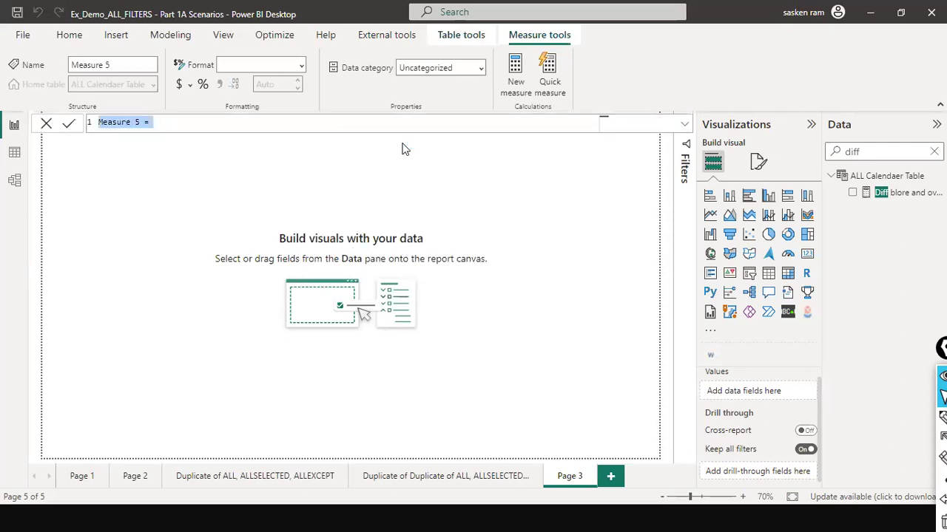
# Step: Name the new measure Var demo Measure 5 and start a new line below its name
pyautogui.press('Right')
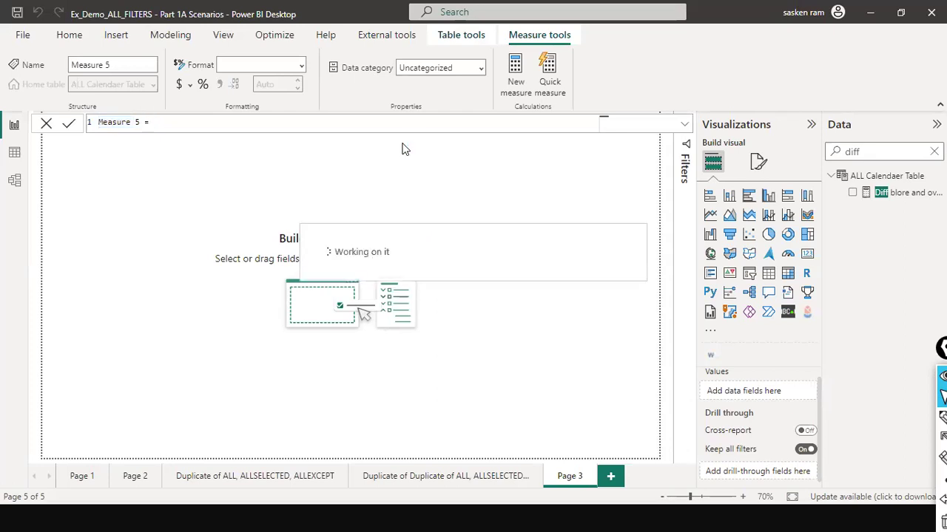
pyautogui.press('Home')
pyautogui.write('Var de')
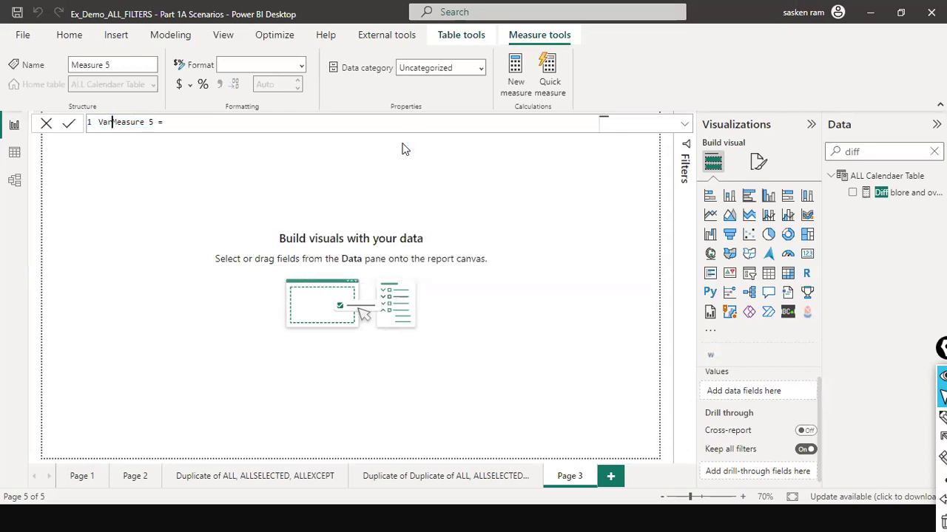
pyautogui.write('mo')
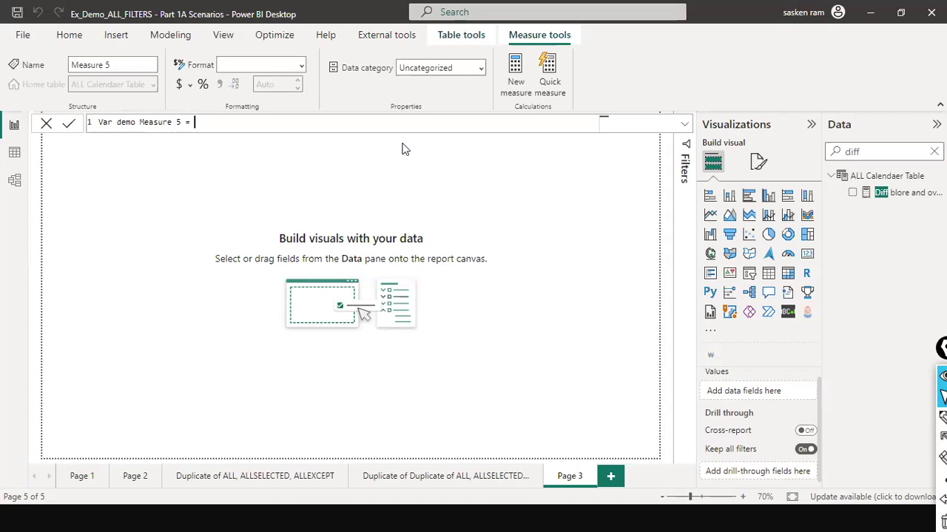
pyautogui.hotkey('shift', 'Return')
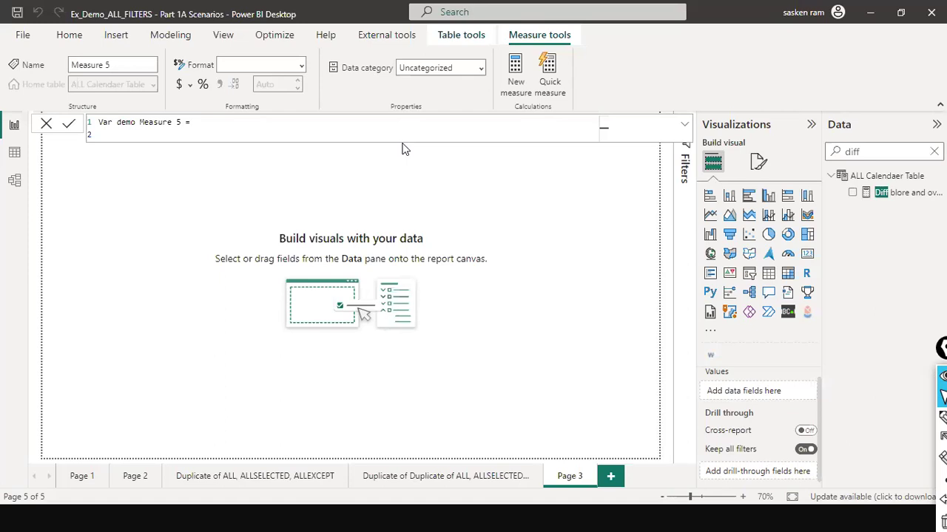
# Step: Declare the variable y = 20 on an indented second line of the measure formula
pyautogui.click(331, 130)
pyautogui.press('Tab')
pyautogui.press('Tab')
pyautogui.press('Tab')
pyautogui.press('Tab')
pyautogui.press('Tab')
pyautogui.write('var y = 20')
# Step: Declare the variable x = y^2 on the third line and return x on the fourth
pyautogui.hotkey('shift', 'Return')
pyautogui.write('VAR ')
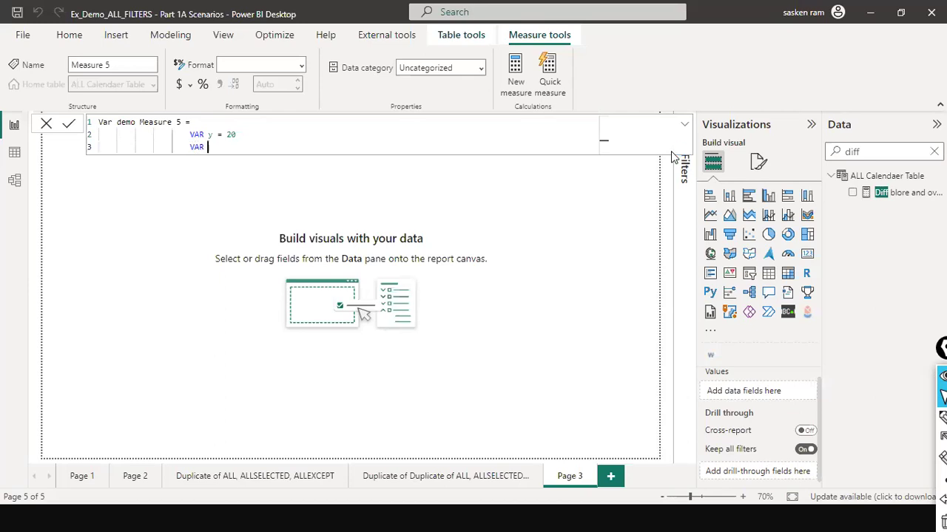
pyautogui.write('x = y^2')
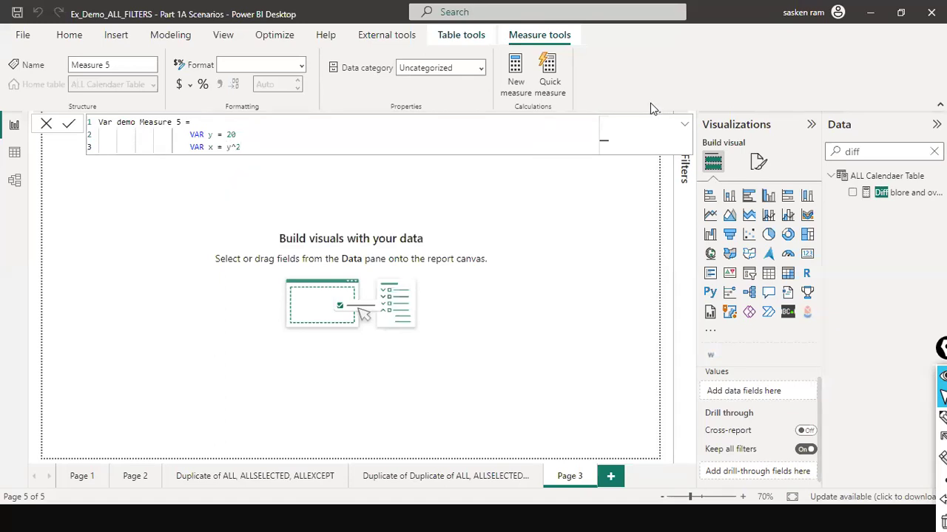
pyautogui.hotkey('shift', 'Return')
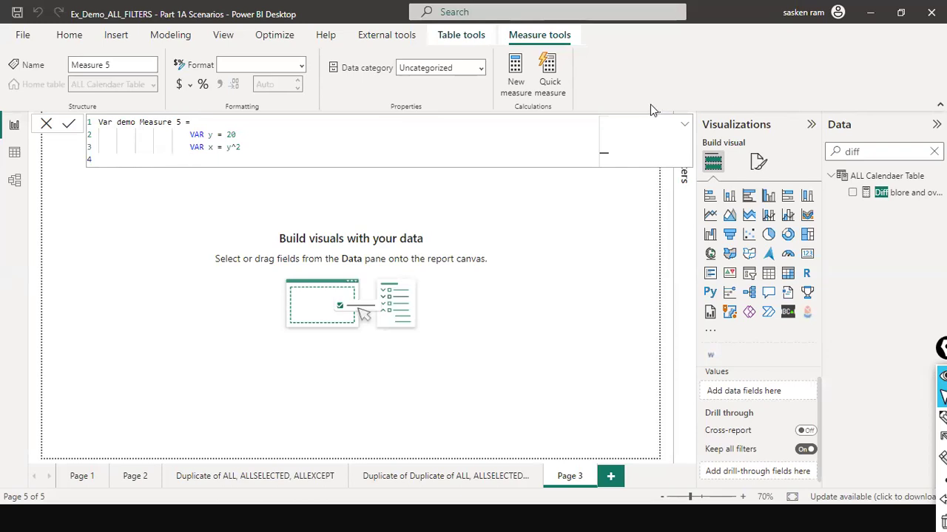
pyautogui.write('RETURN x')
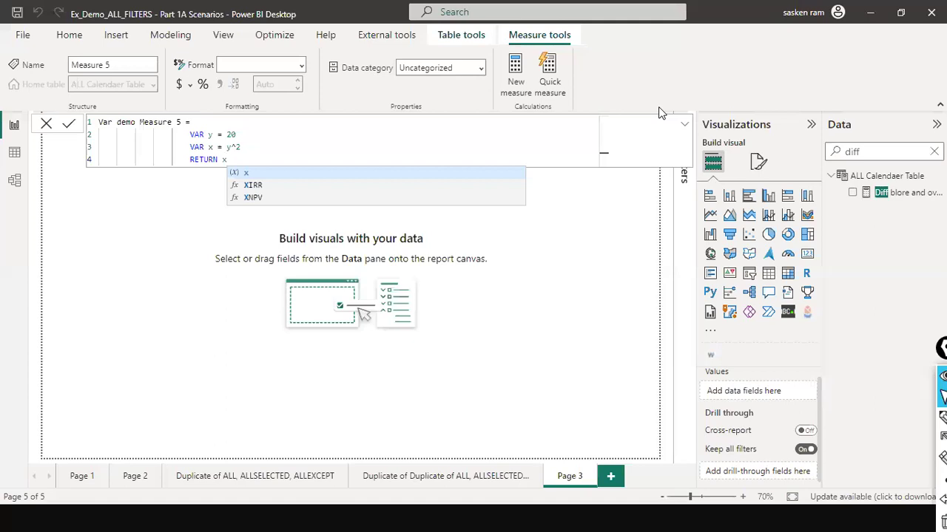
# Step: Examine how the variables y and x depend on each other and feed the RETURN line
pyautogui.click(242, 147)
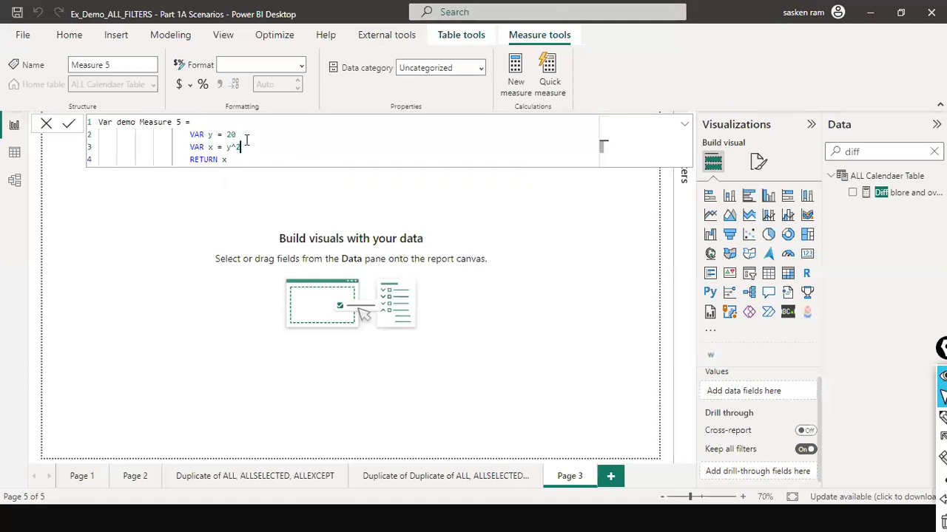
pyautogui.doubleClick(230, 135)
pyautogui.click(212, 135)
pyautogui.click(213, 149)
pyautogui.click(240, 148)
pyautogui.click(209, 150)
pyautogui.click(225, 159)
pyautogui.click(230, 148)
pyautogui.click(210, 147)
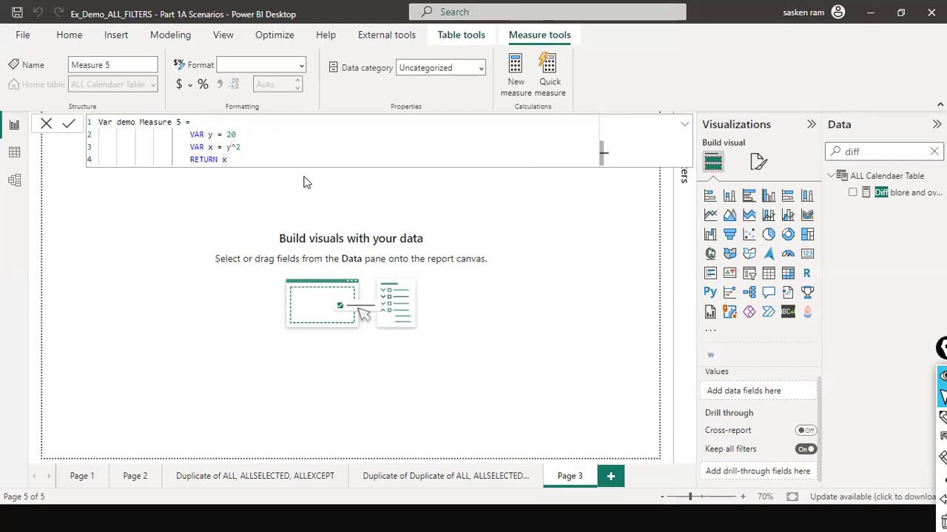
# Step: Commit the Var demo Measure 5 formula and close the formula editor
pyautogui.click(68, 128)
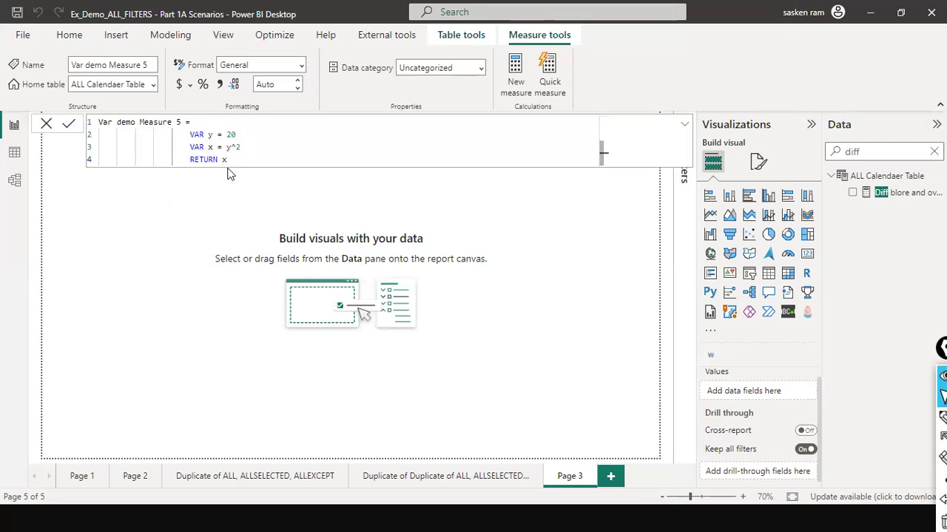
pyautogui.click(46, 124)
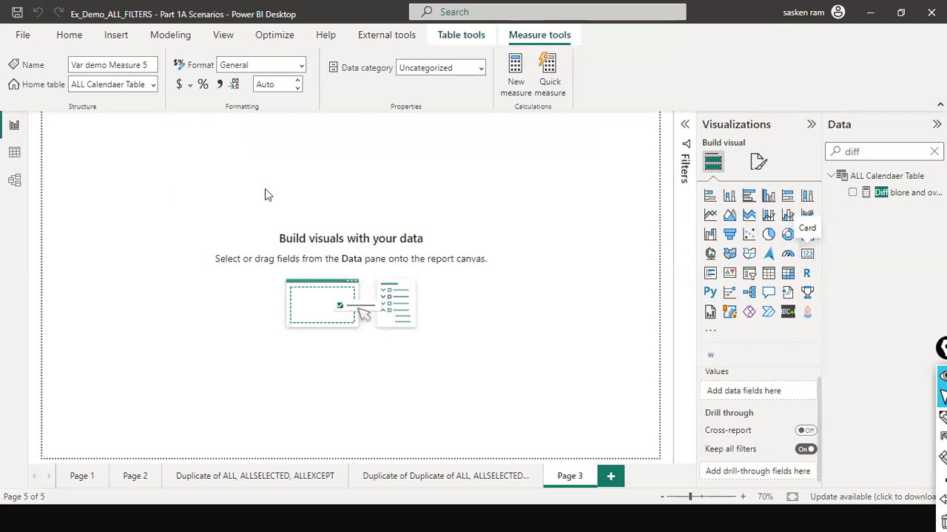
# Step: Add a card visual showing Var demo Measure 5, searching the fields for "var", and reduce the card's height
pyautogui.moveTo(117, 169); pyautogui.dragTo(166, 192)
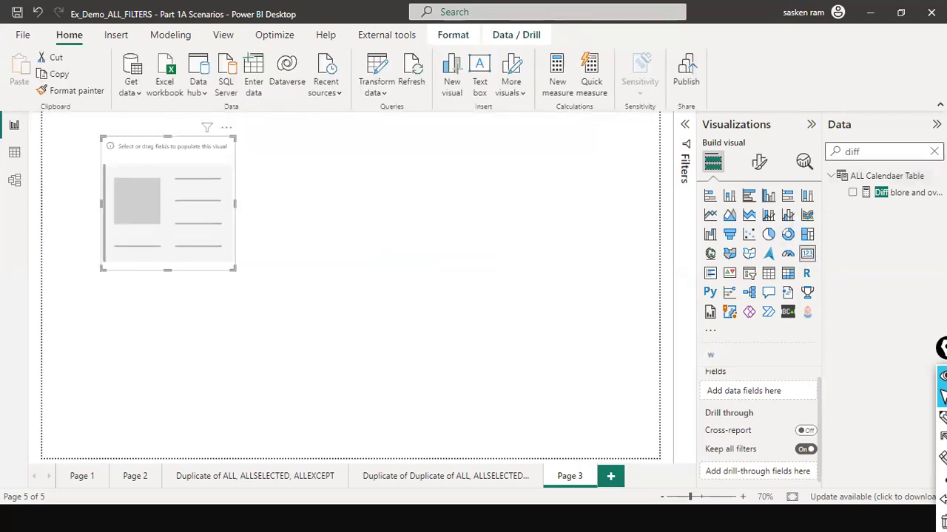
pyautogui.moveTo(861, 151); pyautogui.dragTo(824, 155)
pyautogui.press('BackSpace')
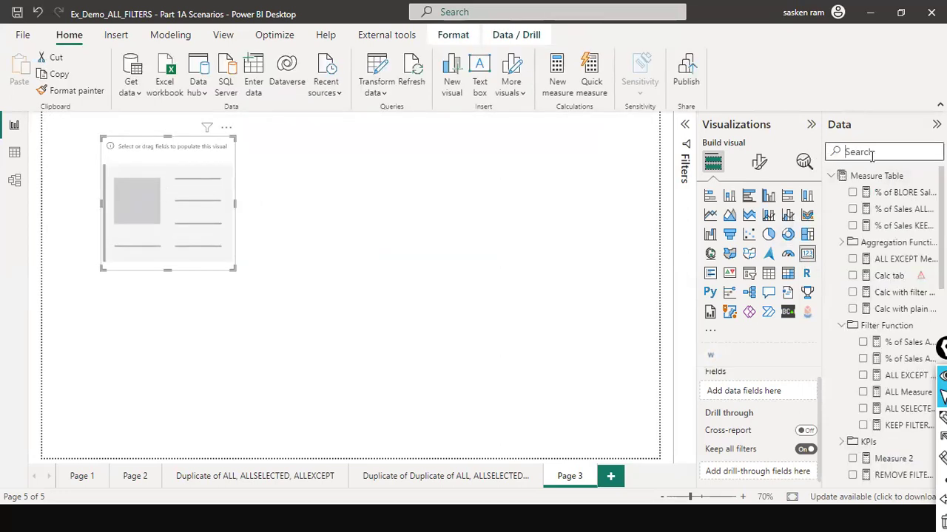
pyautogui.write('var')
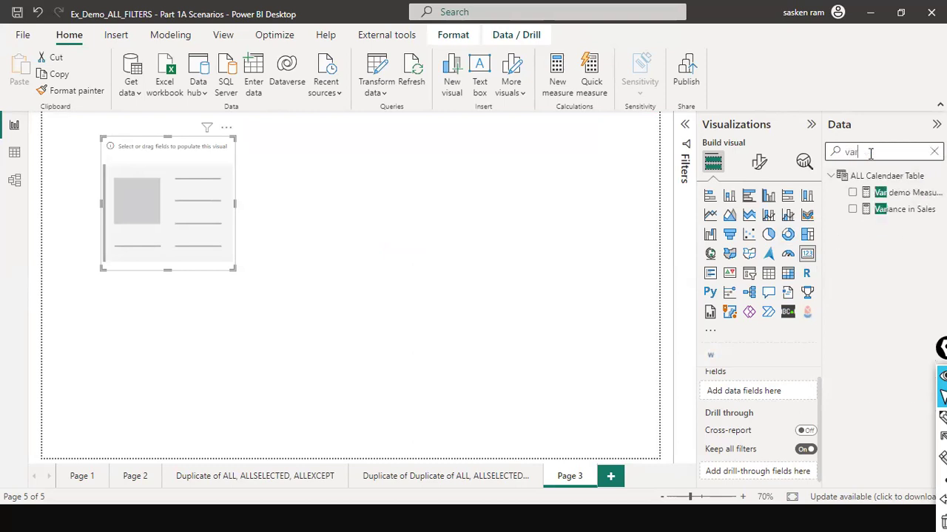
pyautogui.moveTo(910, 193); pyautogui.dragTo(225, 204)
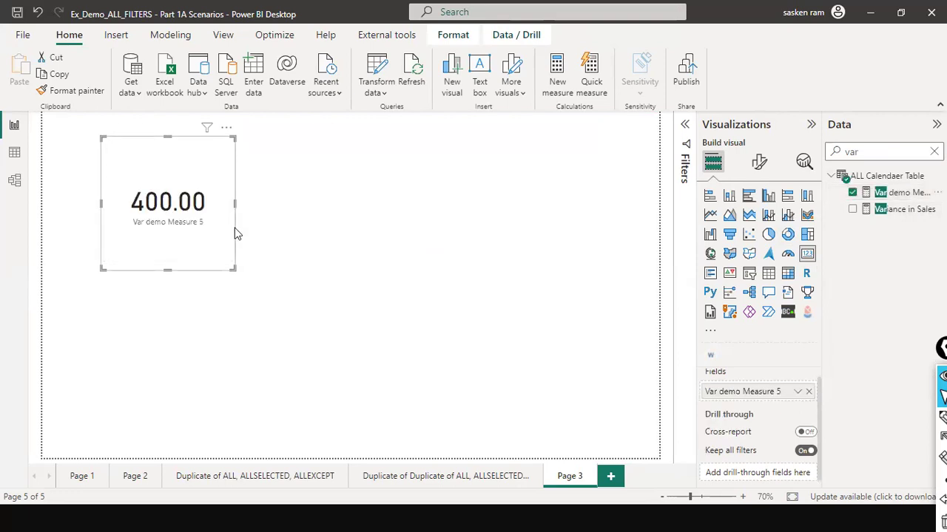
pyautogui.moveTo(167, 269); pyautogui.dragTo(185, 255)
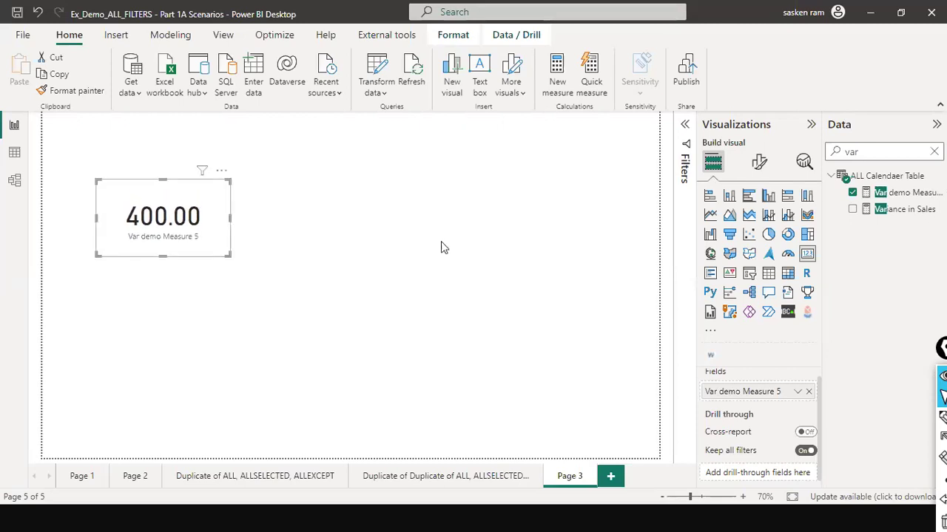
# Step: Copy the entire formula of Var demo Measure 5 and close the formula editor without changes
pyautogui.click(908, 194)
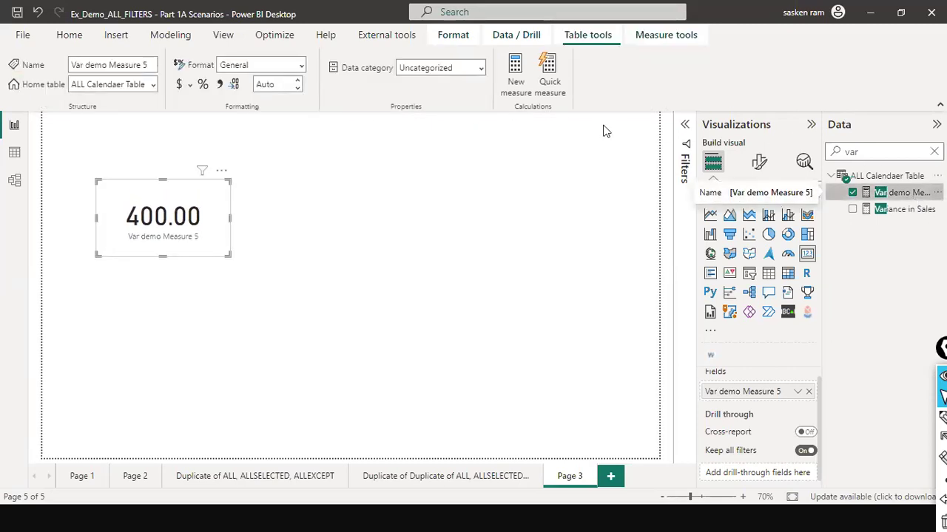
pyautogui.click(345, 132)
pyautogui.hotkey('ctrl', 'a')
pyautogui.hotkey('ctrl', 'c')
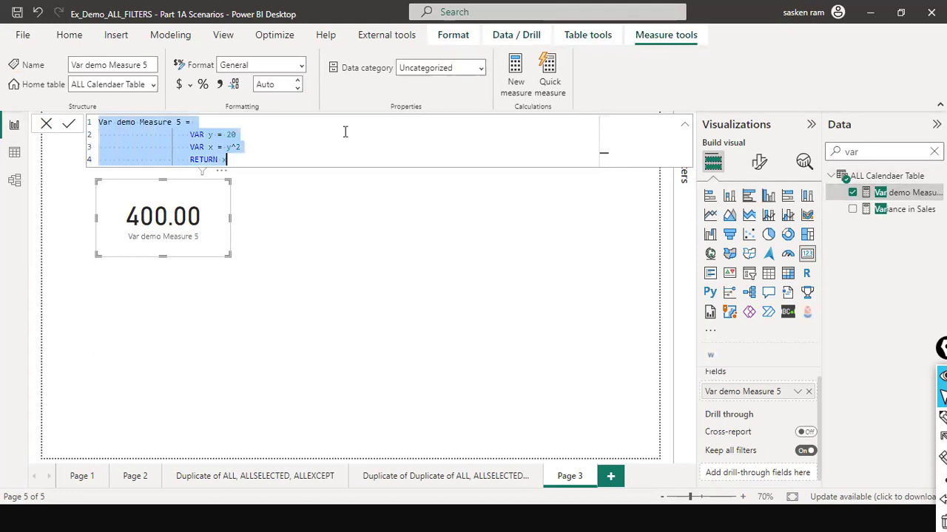
pyautogui.click(45, 127)
# Step: Move the card lower on the page and insert a text box above it containing the copied formula
pyautogui.moveTo(210, 213); pyautogui.dragTo(199, 274)
pyautogui.click(153, 178)
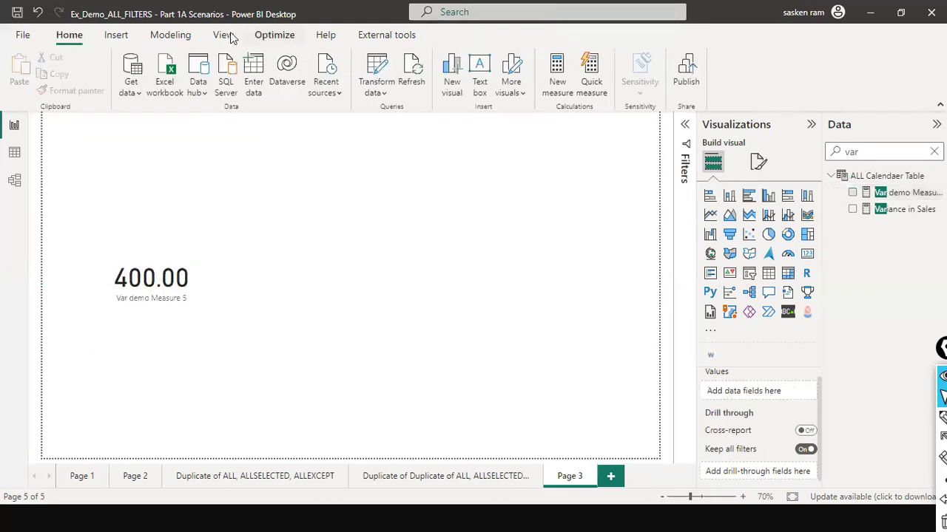
pyautogui.click(117, 35)
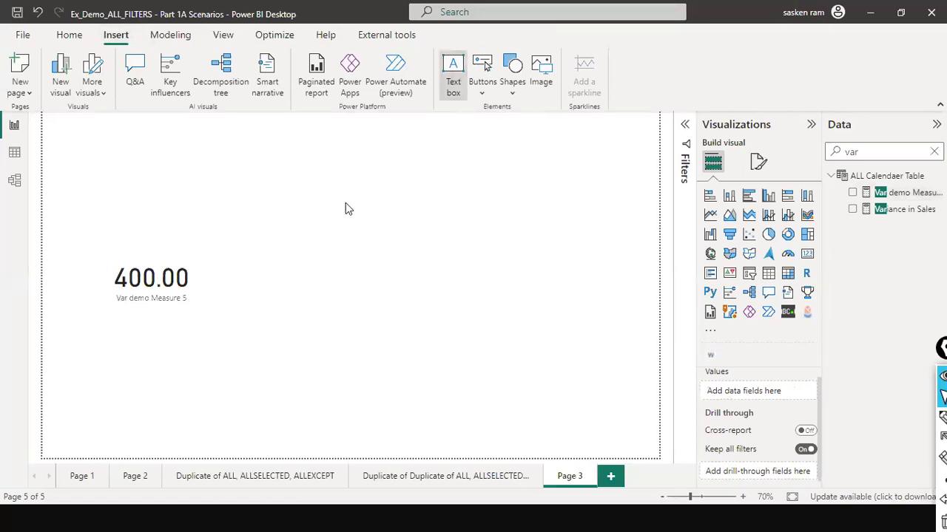
pyautogui.click(183, 160)
pyautogui.hotkey('ctrl', 'v')
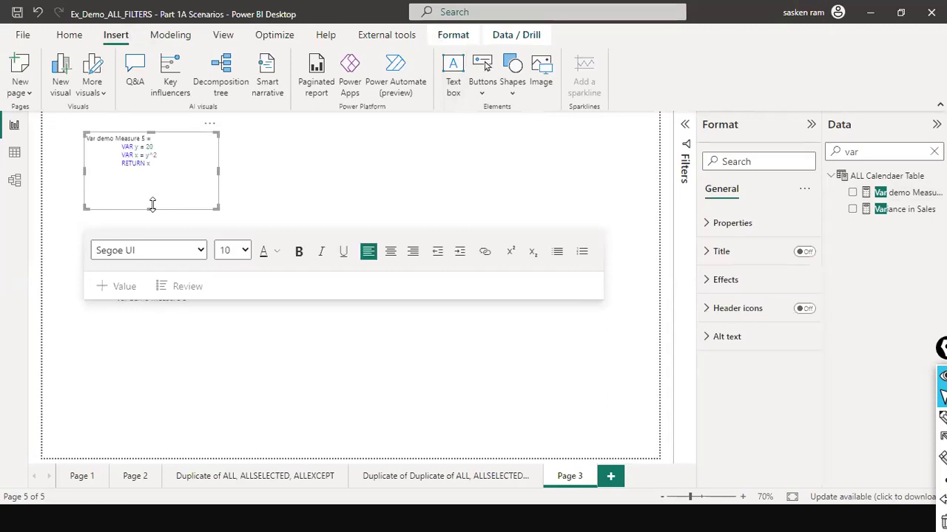
# Step: Shorten the text box to fit the formula text and move the card up closer beneath it
pyautogui.click(205, 160)
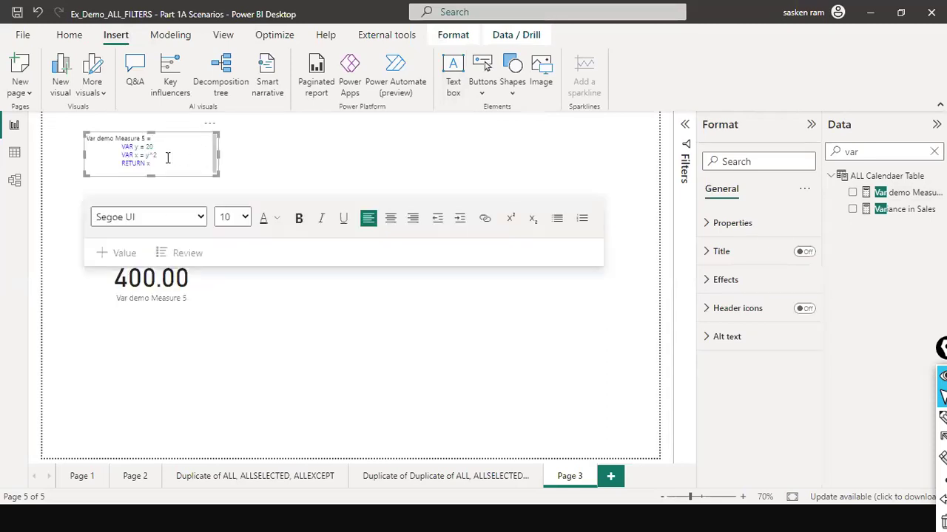
pyautogui.click(202, 169)
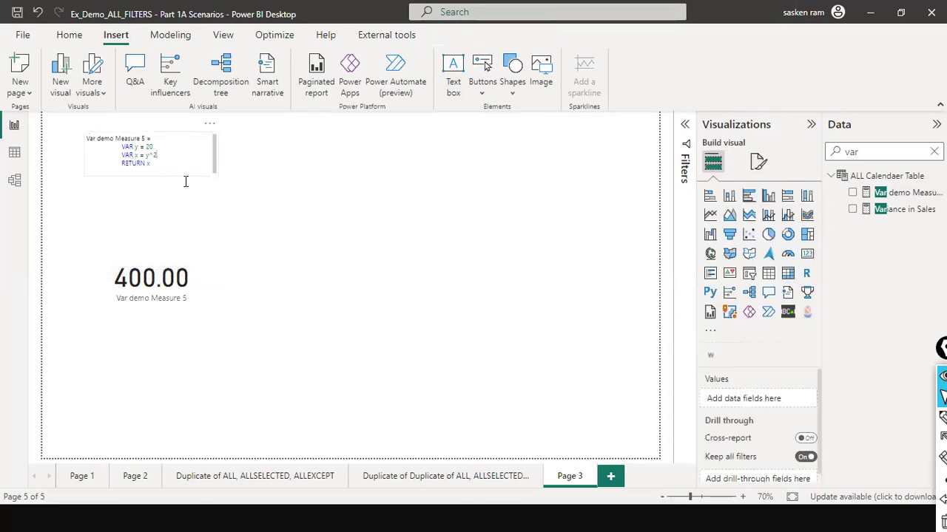
pyautogui.click(185, 175)
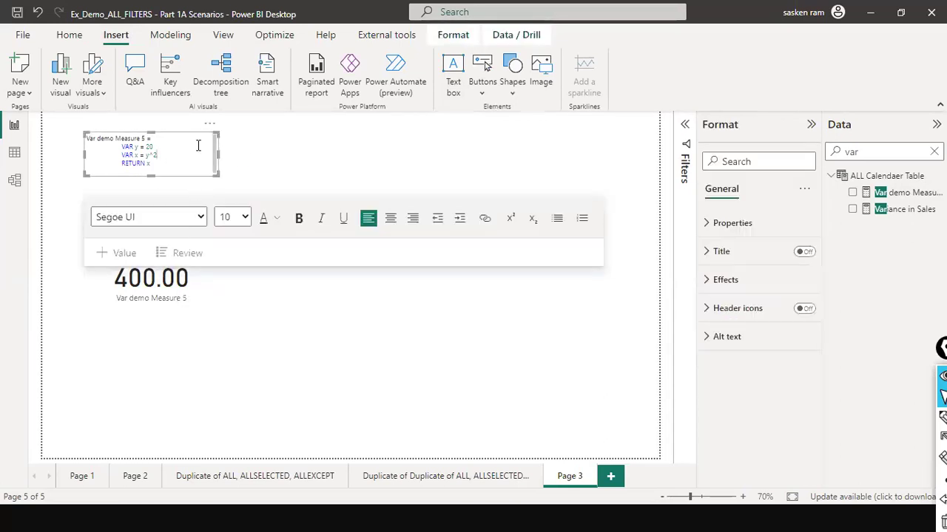
pyautogui.moveTo(201, 145); pyautogui.dragTo(185, 230)
pyautogui.click(195, 300)
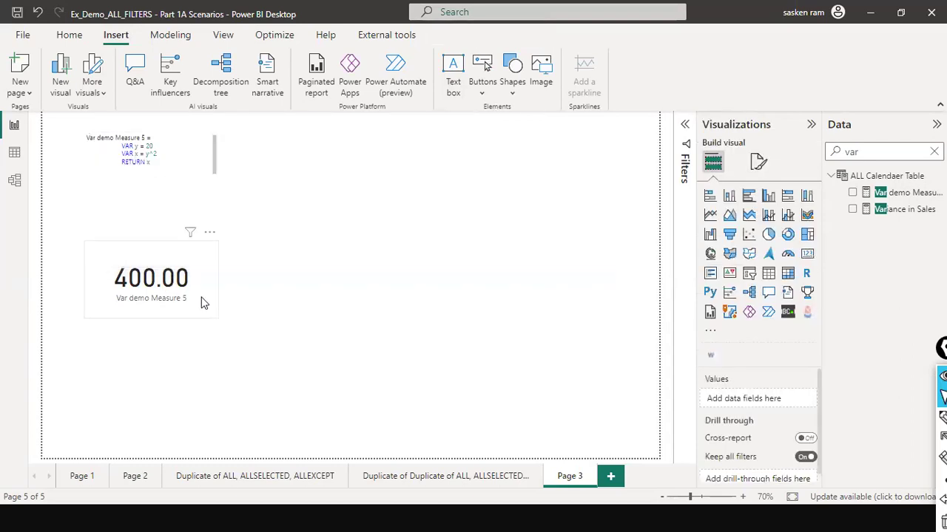
pyautogui.moveTo(216, 312); pyautogui.dragTo(194, 247)
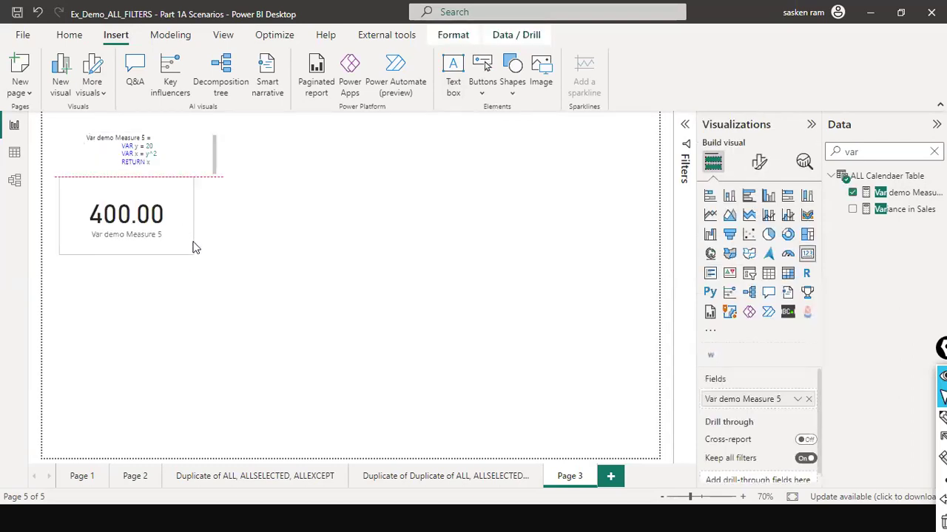
pyautogui.click(327, 256)
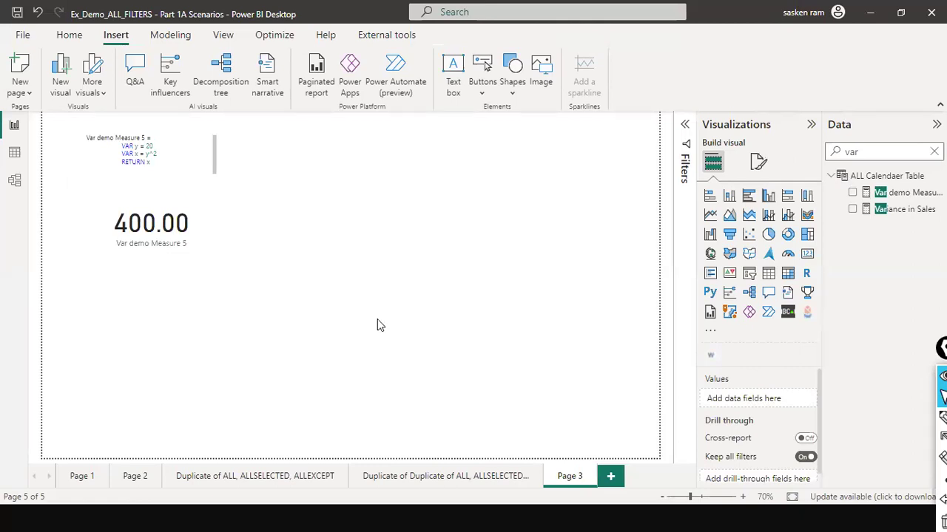
# Step: Copy all of the formula text inside the text box
pyautogui.hotkey('alt', 'Tab')
pyautogui.moveTo(136, 152); pyautogui.dragTo(145, 153)
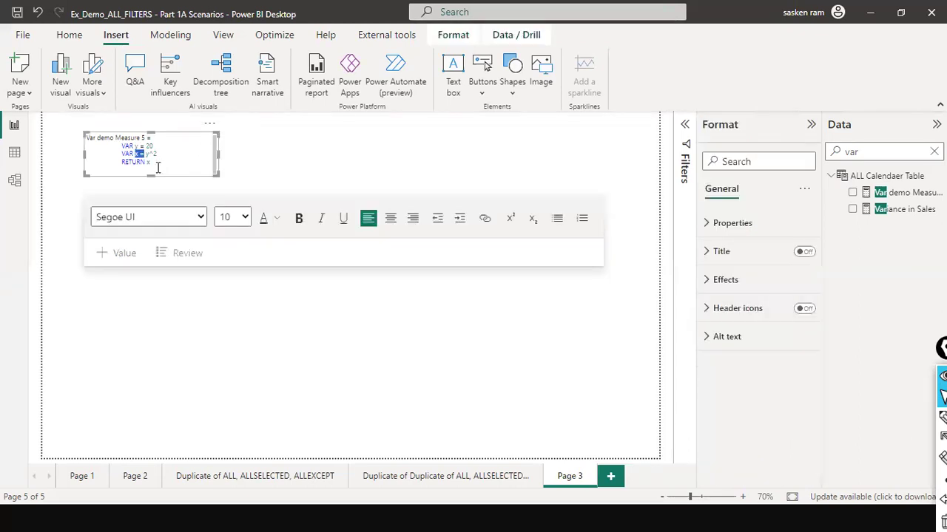
pyautogui.click(151, 164)
pyautogui.hotkey('ctrl', 'a')
pyautogui.hotkey('ctrl', 'c')
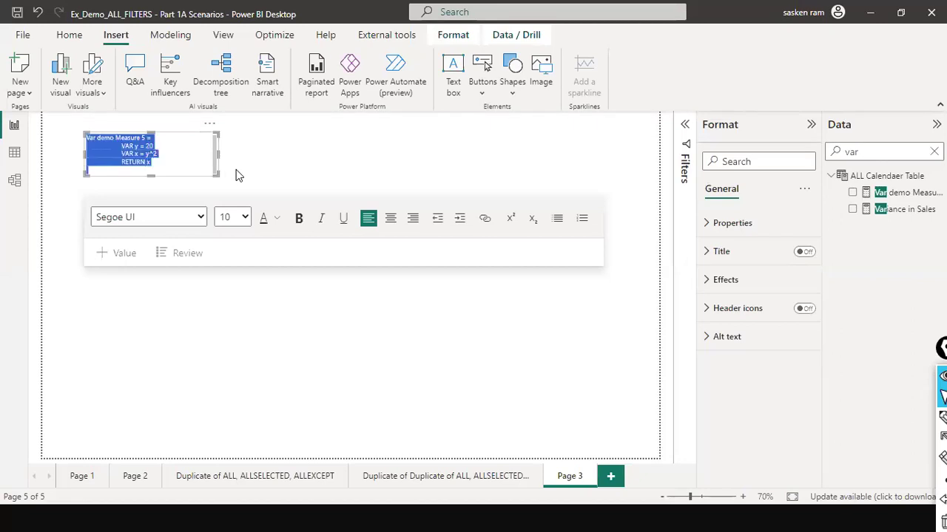
# Step: Clear the field search and create a new measure with the copied formula pasted in
pyautogui.click(602, 158)
pyautogui.click(933, 151)
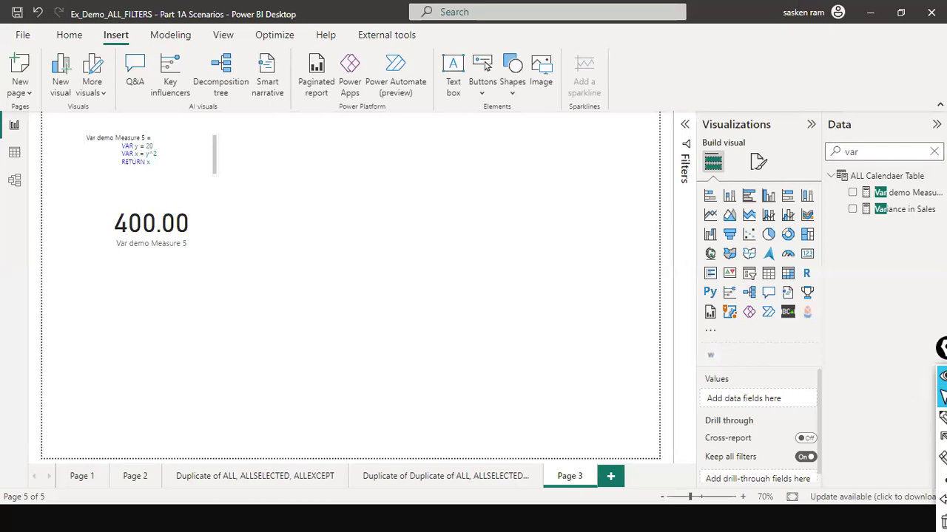
pyautogui.click(171, 35)
pyautogui.click(84, 77)
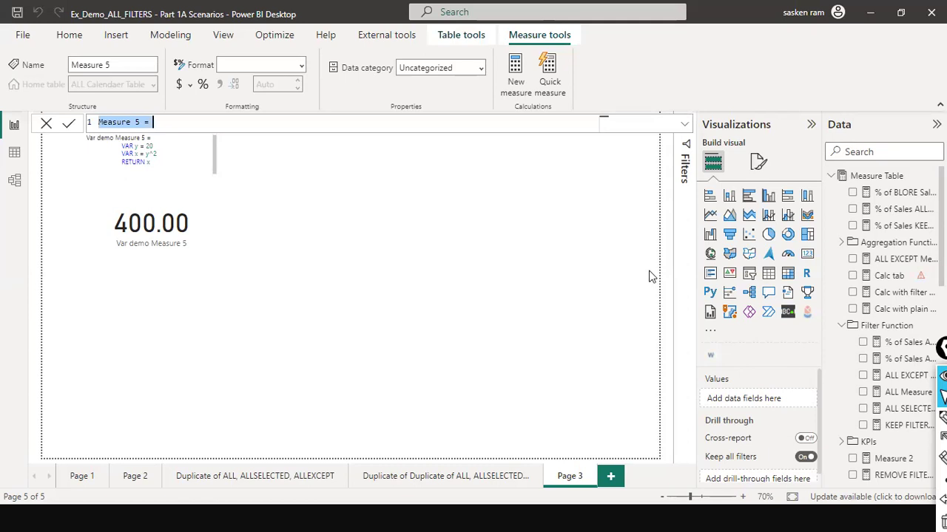
pyautogui.hotkey('ctrl', 'v')
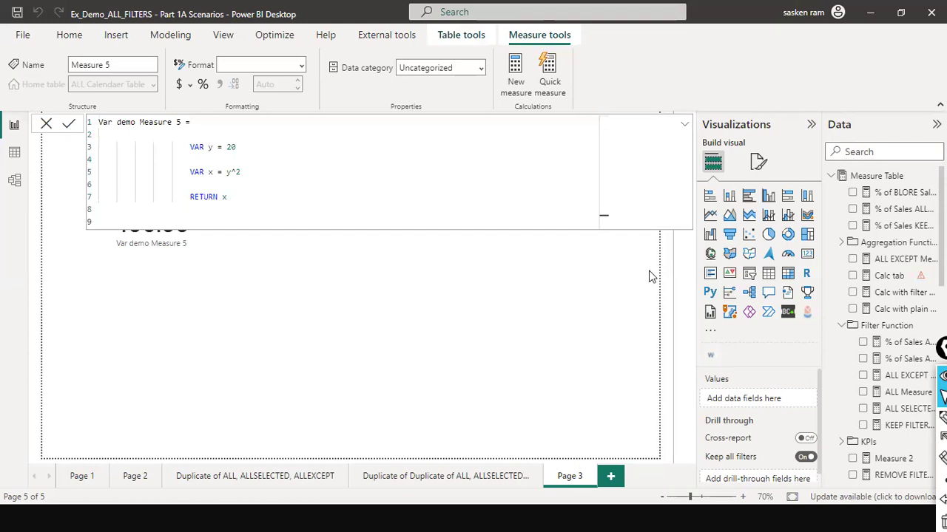
# Step: Remove the VAR x = y^2 line from the new measure and make the formula return y
pyautogui.click(255, 166)
pyautogui.hotkey('shift', 'Home')
pyautogui.press('Delete')
pyautogui.press('Delete')
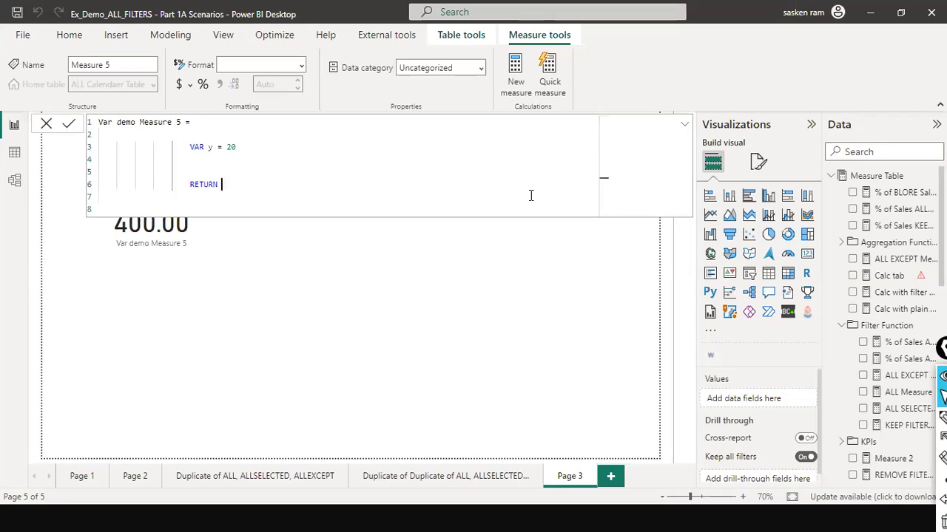
pyautogui.write('y')
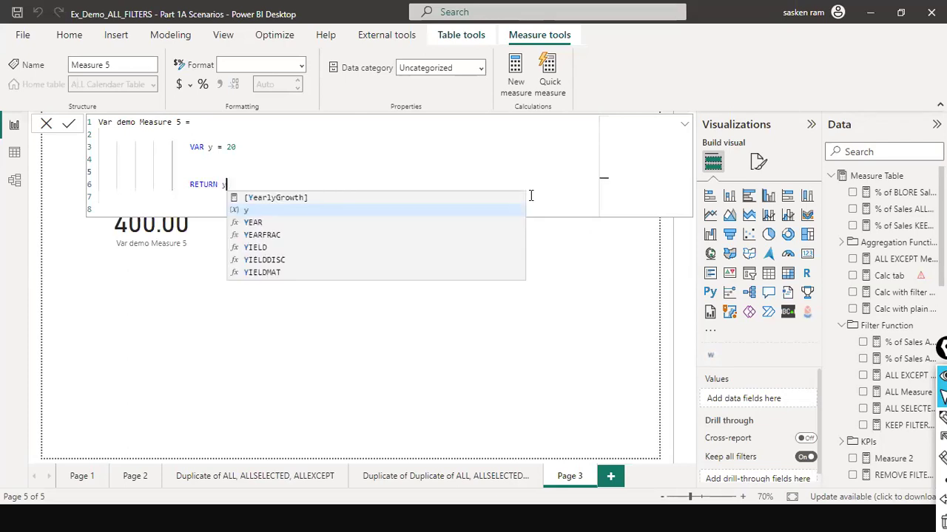
# Step: Make the formula return y^2 and remove the blank lines around the VAR and RETURN lines
pyautogui.write('^2')
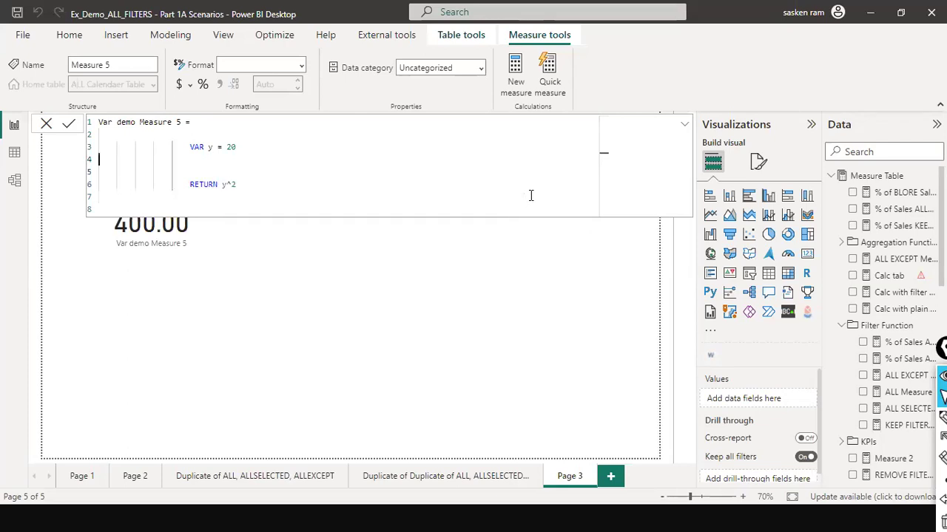
pyautogui.press('Delete')
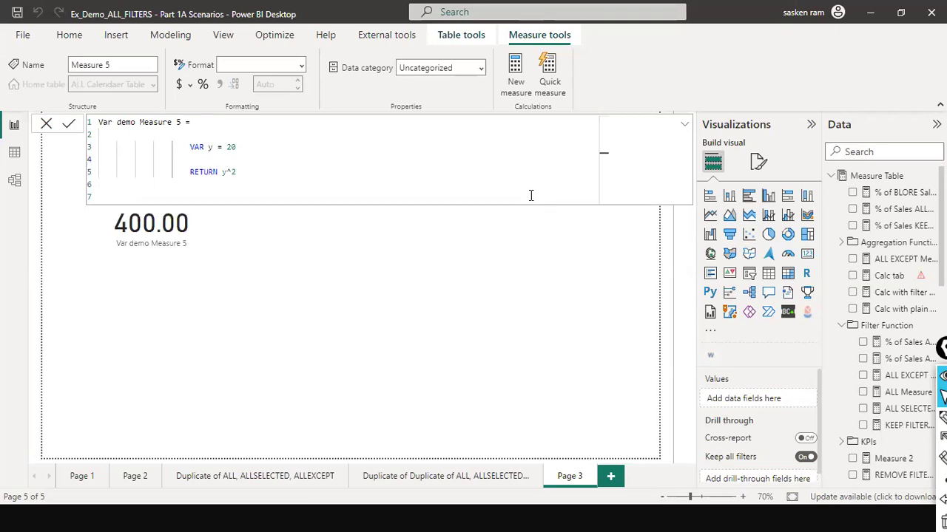
pyautogui.press('Delete')
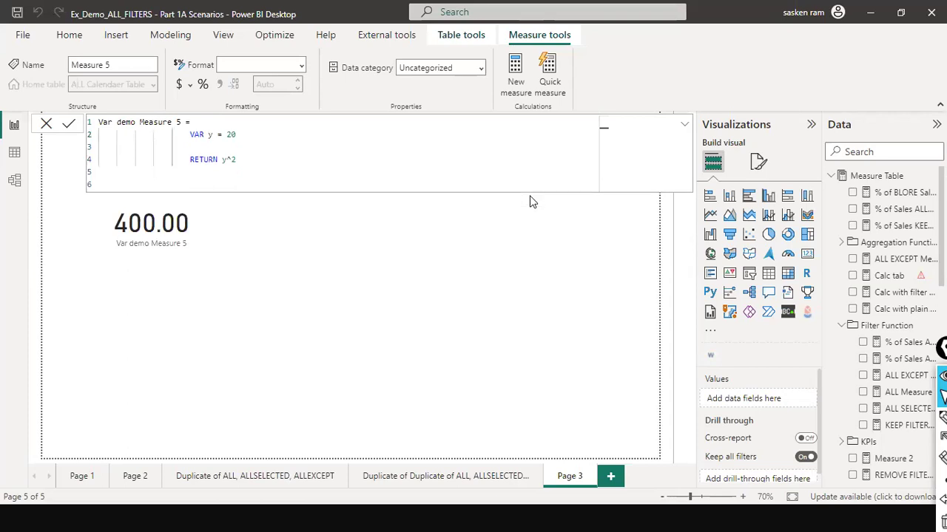
pyautogui.press('Down')
pyautogui.press('Down')
pyautogui.press('Up')
pyautogui.press('Up')
pyautogui.press('Delete')
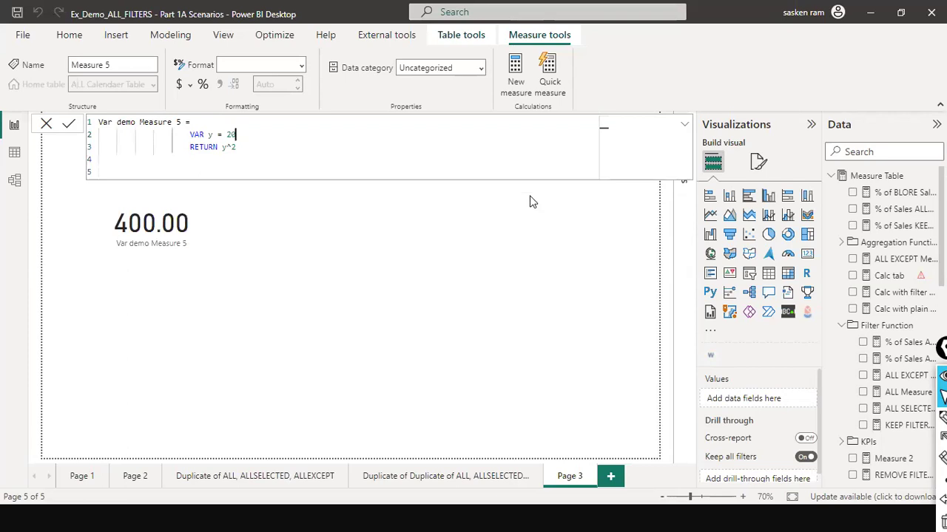
# Step: Rename the new measure to Var demo Measure 6 in its formula and commit it
pyautogui.press('Return')
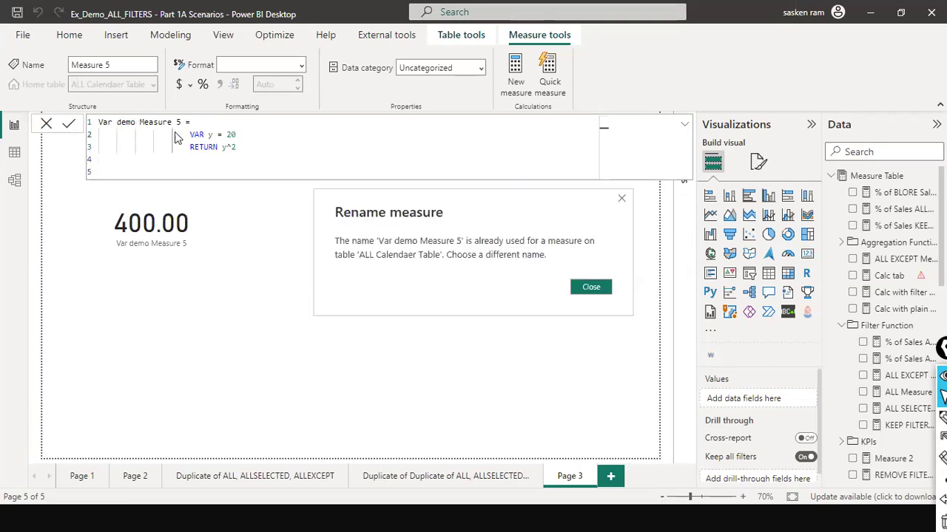
pyautogui.click(621, 198)
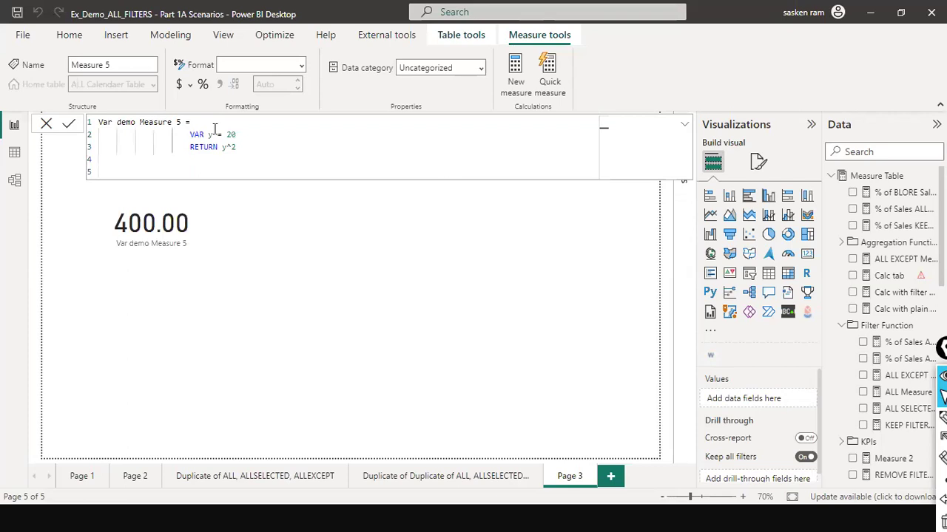
pyautogui.write('6')
pyautogui.click(68, 124)
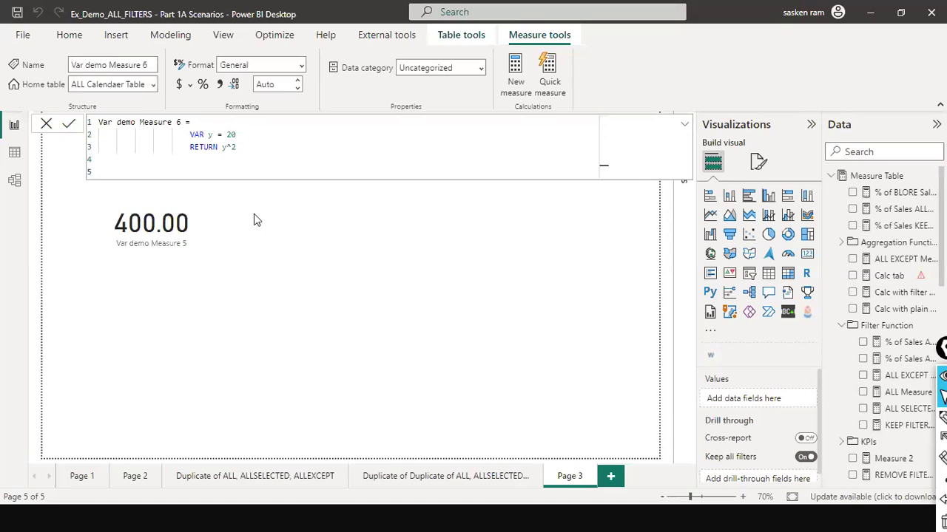
# Step: Examine how variable y and its value 20 are used in the measure's formula, and close the formula editor
pyautogui.doubleClick(211, 135)
pyautogui.click(245, 143)
pyautogui.click(221, 148)
pyautogui.doubleClick(225, 147)
pyautogui.moveTo(226, 134); pyautogui.dragTo(253, 134)
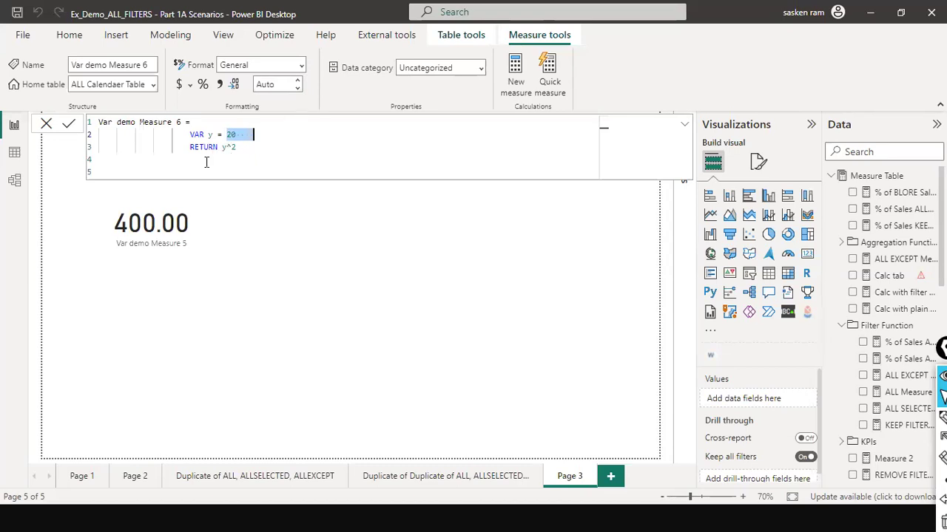
pyautogui.click(62, 127)
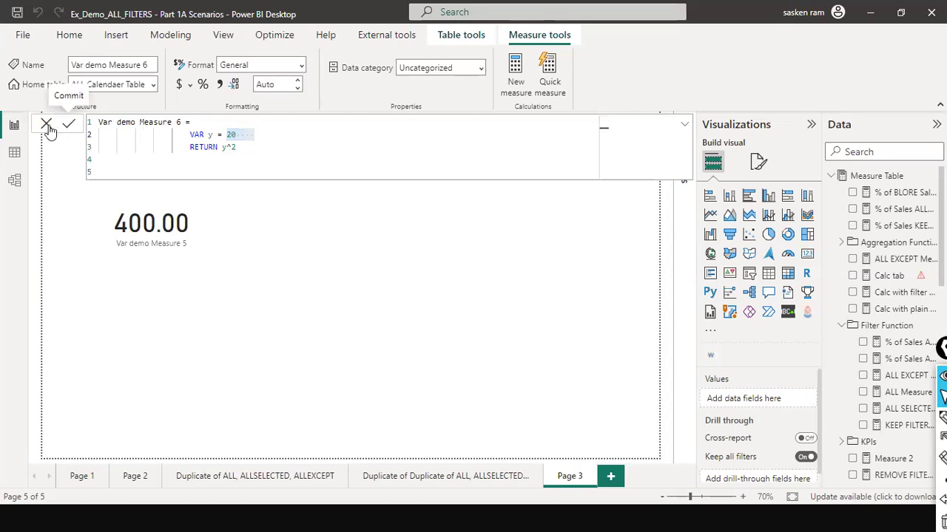
pyautogui.click(309, 239)
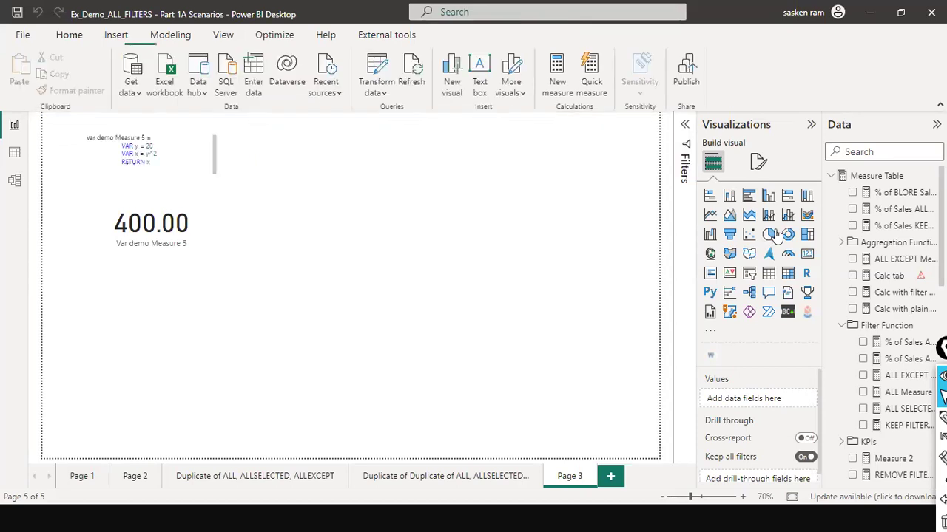
# Step: Add a second card beside the first, assign Var demo Measure 5 to it, and reduce its height to match
pyautogui.moveTo(807, 254); pyautogui.dragTo(311, 215)
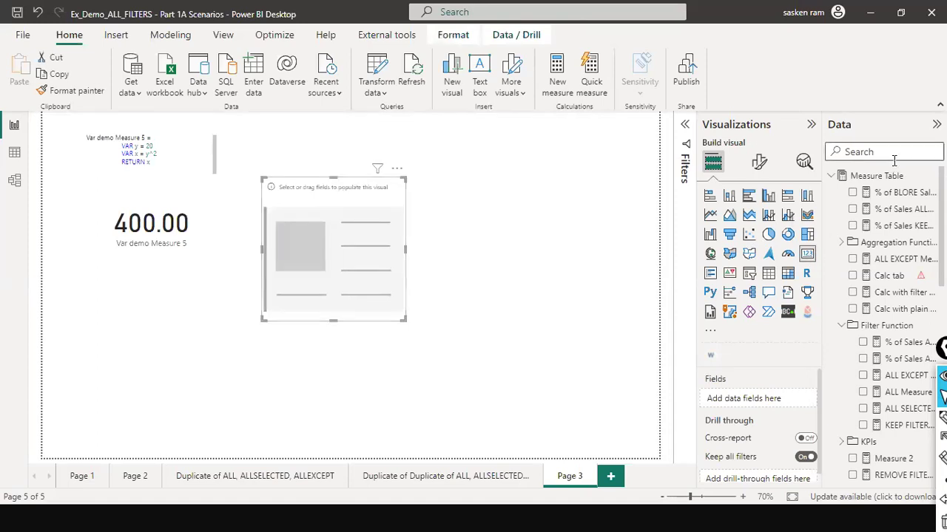
pyautogui.write('var')
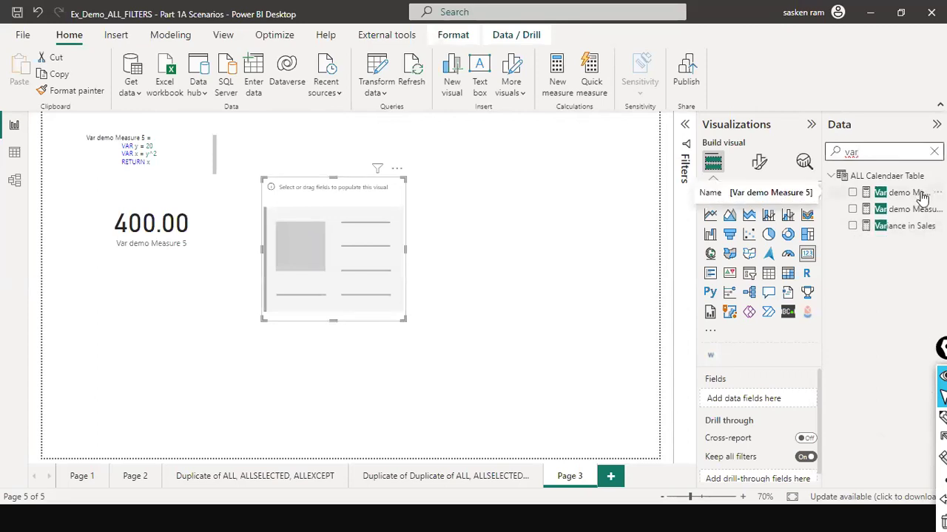
pyautogui.moveTo(919, 199); pyautogui.dragTo(352, 218)
pyautogui.moveTo(333, 316); pyautogui.dragTo(349, 264)
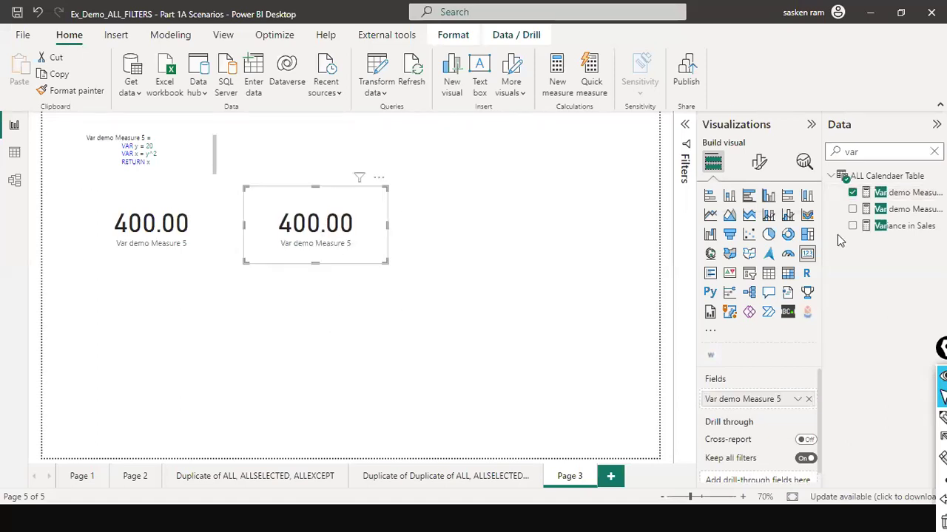
# Step: Check the formulas of both Var demo measures and replace the second card's field with Var demo Measure 6
pyautogui.click(902, 193)
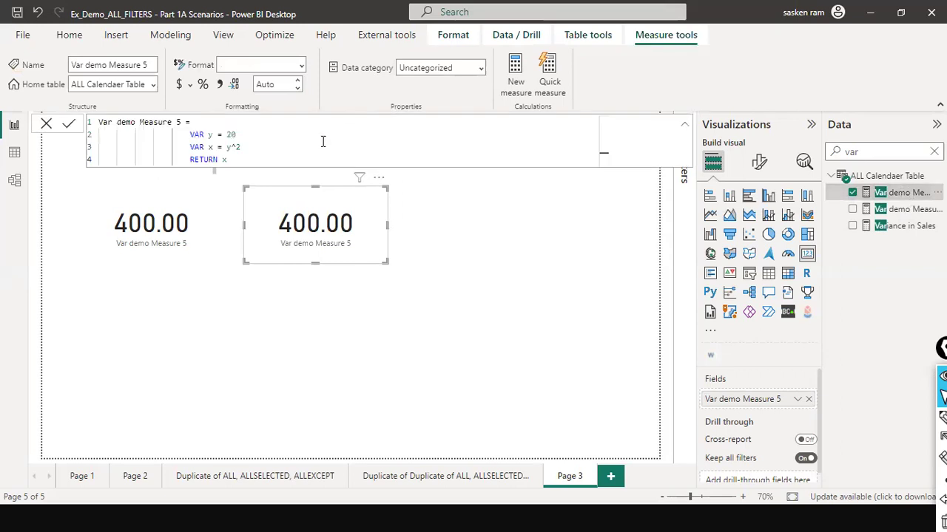
pyautogui.click(891, 210)
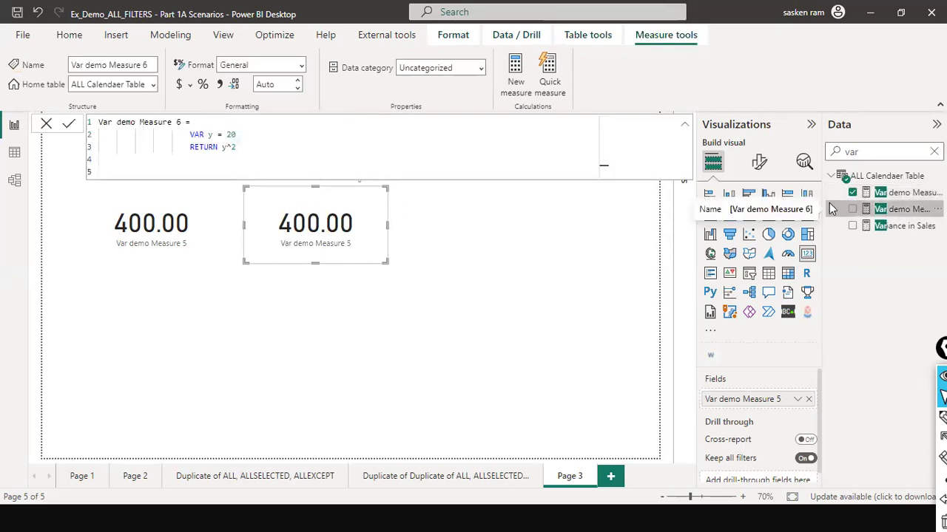
pyautogui.click(44, 123)
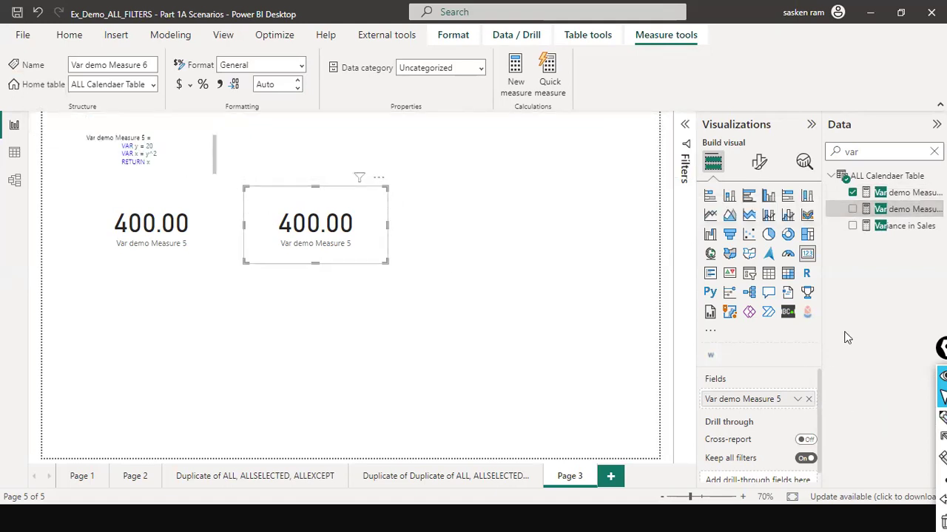
pyautogui.click(852, 192)
pyautogui.moveTo(895, 209); pyautogui.dragTo(344, 237)
# Step: Copy the whole formula of Var demo Measure 6 and close the formula editor
pyautogui.click(884, 226)
pyautogui.click(897, 210)
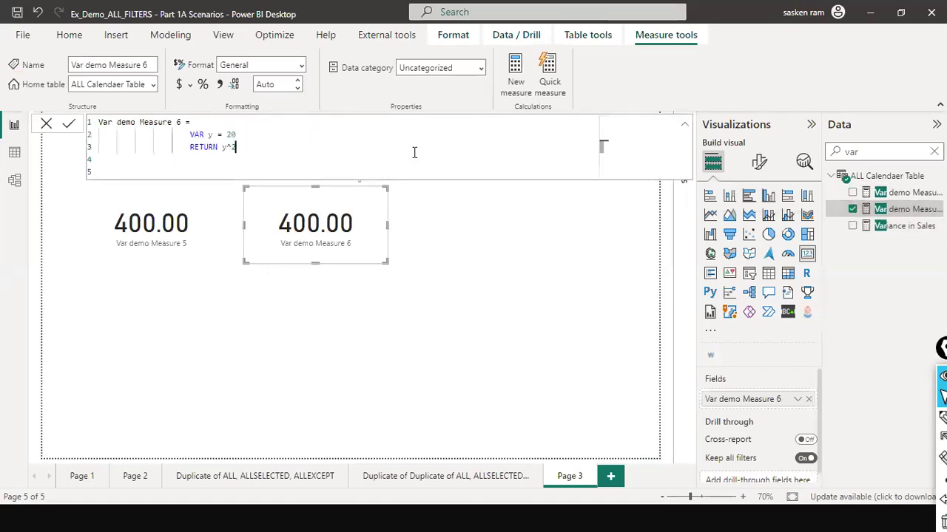
pyautogui.hotkey('ctrl', 'a')
pyautogui.hotkey('ctrl', 'c')
pyautogui.click(46, 124)
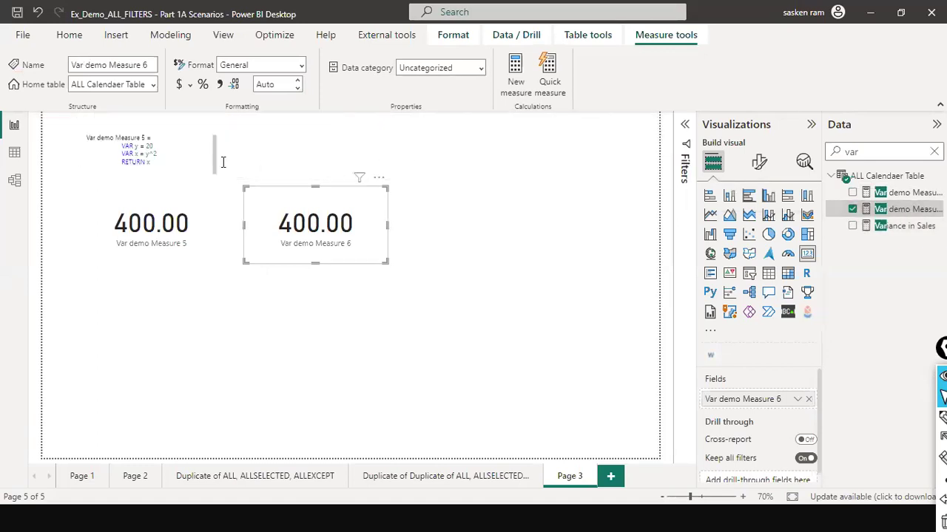
# Step: Insert a text box above the second card and paste the Var demo Measure 6 formula into it
pyautogui.click(496, 228)
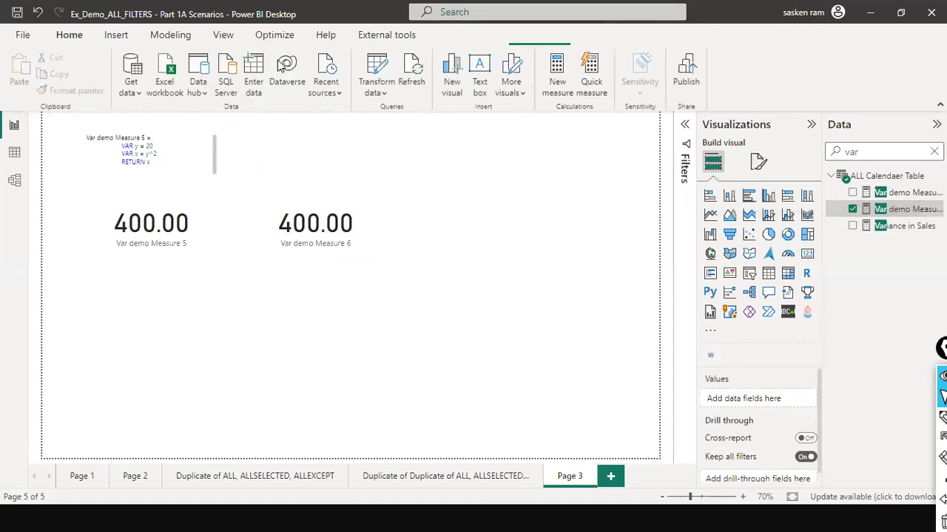
pyautogui.click(116, 35)
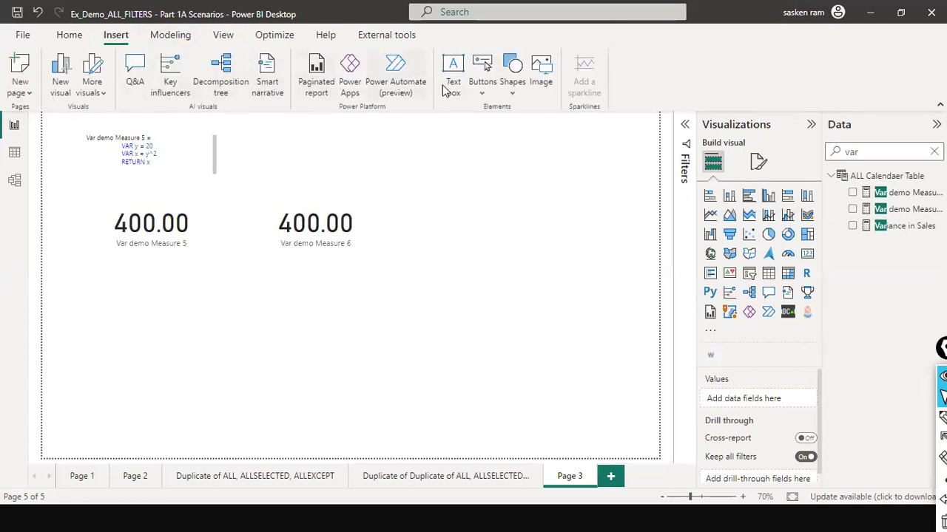
pyautogui.click(453, 74)
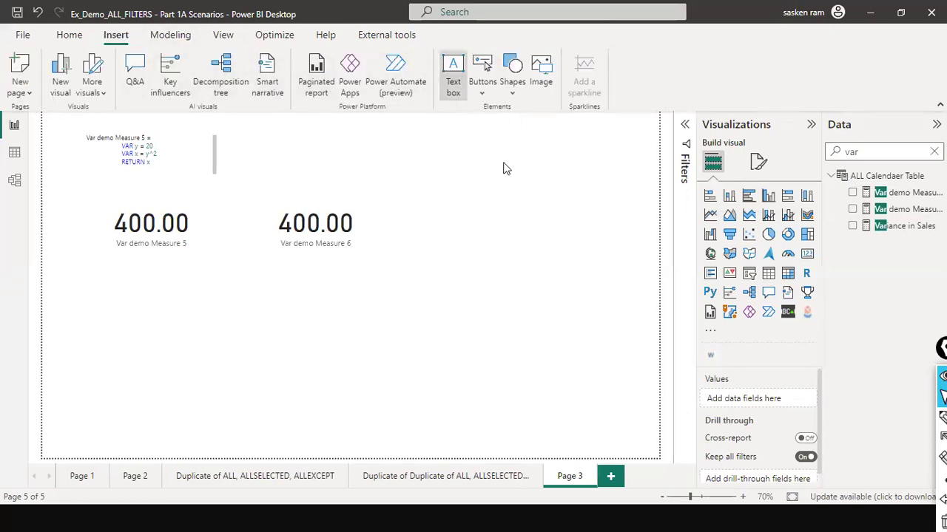
pyautogui.click(283, 150)
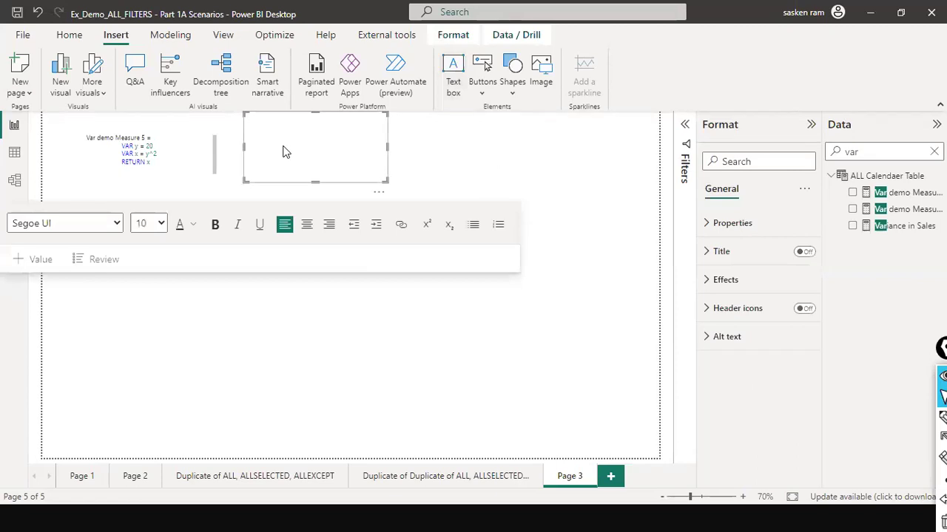
pyautogui.hotkey('ctrl', 'v')
# Step: Shorten the new text box to fit the height of the formula text
pyautogui.click(534, 293)
pyautogui.click(284, 154)
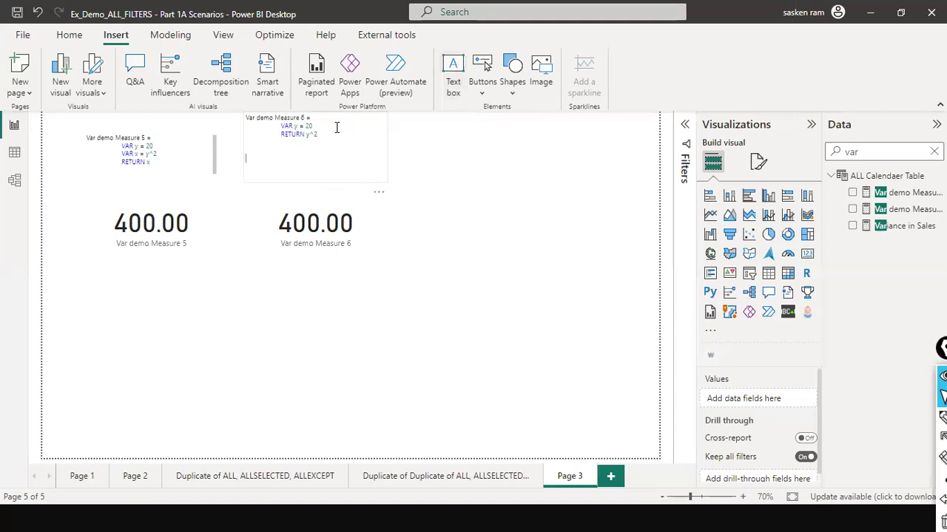
pyautogui.moveTo(315, 180); pyautogui.dragTo(329, 153)
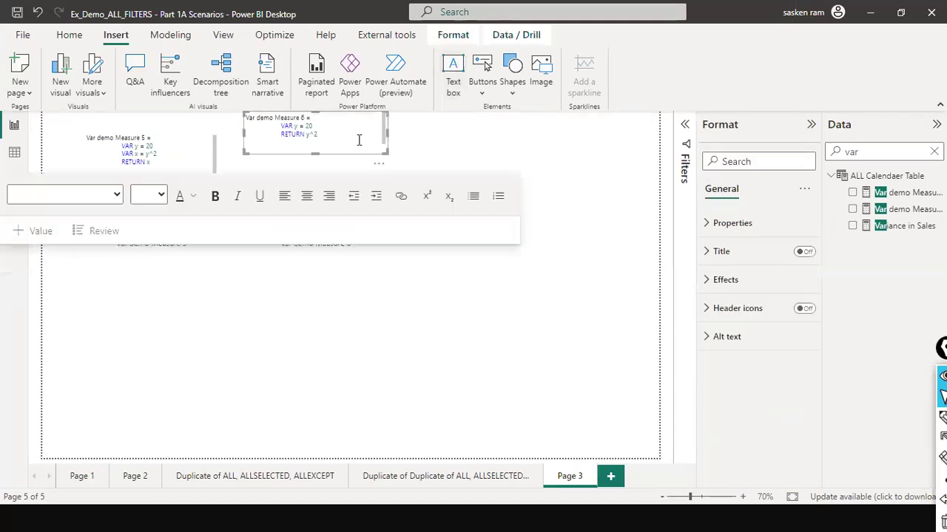
pyautogui.moveTo(384, 122); pyautogui.dragTo(380, 102)
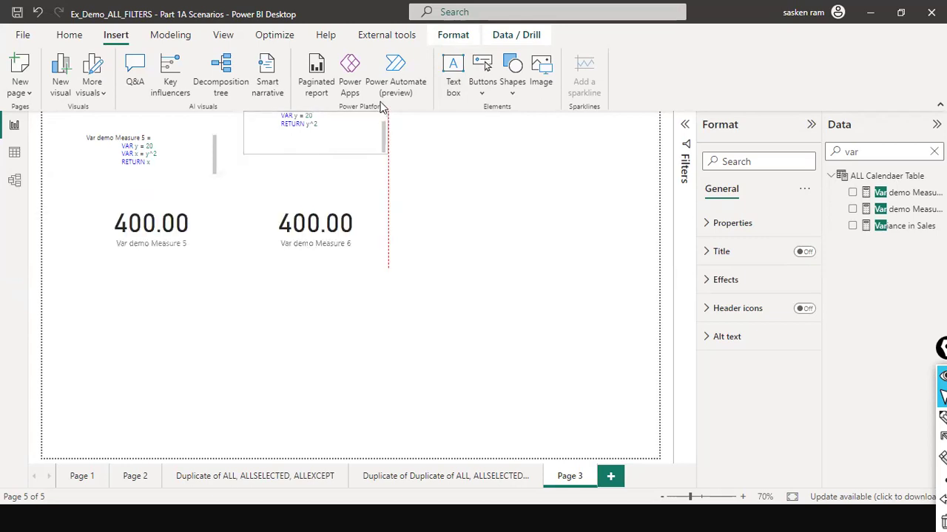
pyautogui.click(496, 151)
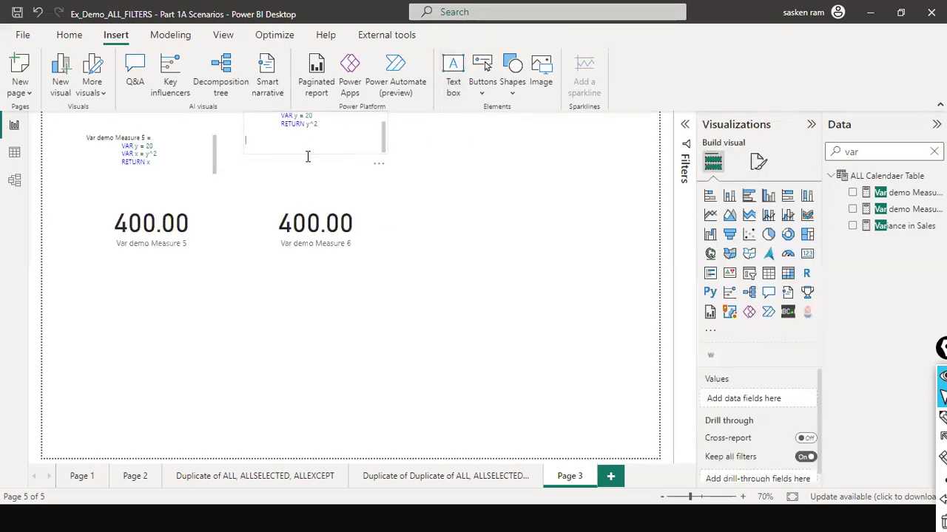
pyautogui.click(308, 156)
pyautogui.click(314, 194)
pyautogui.click(378, 124)
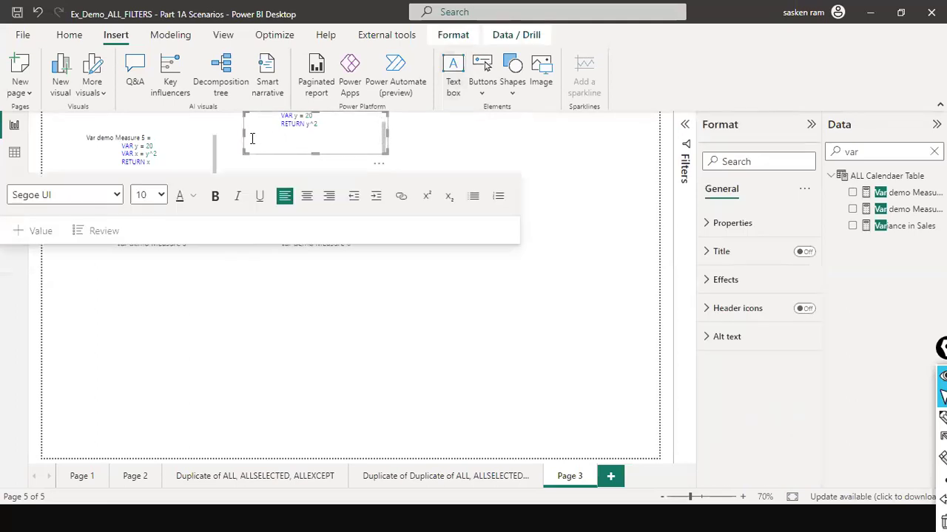
pyautogui.click(564, 171)
pyautogui.click(356, 145)
pyautogui.moveTo(357, 118); pyautogui.dragTo(363, 152)
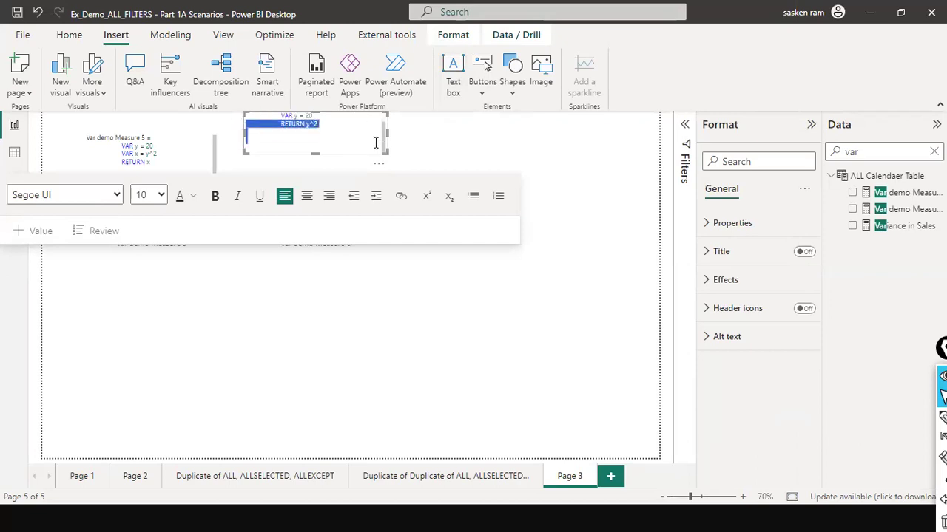
# Step: Move the Var demo Measure 6 text box down so it lines up with the Var demo Measure 5 text box
pyautogui.click(456, 160)
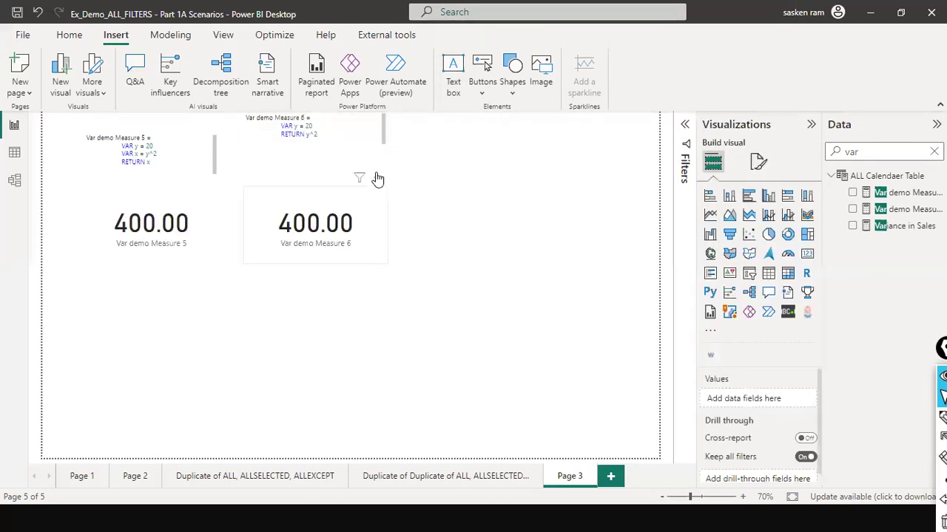
pyautogui.moveTo(385, 144); pyautogui.dragTo(386, 172)
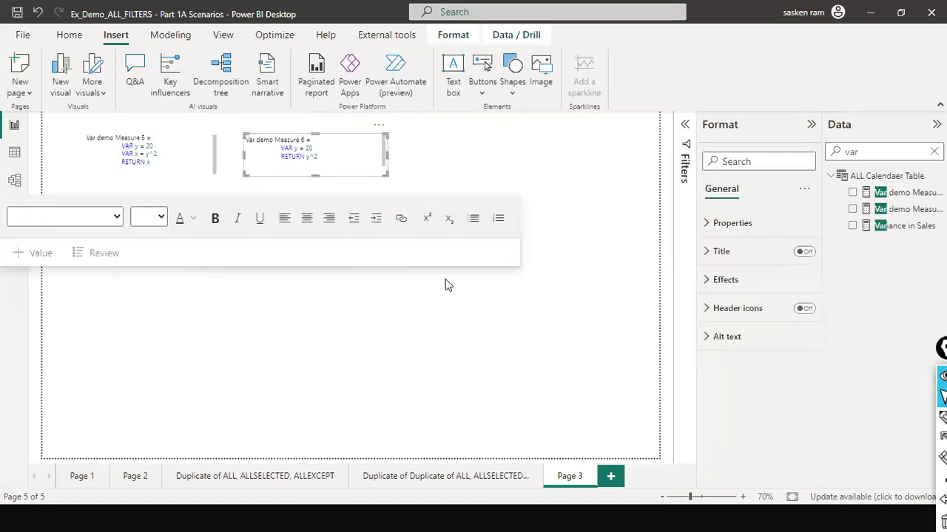
pyautogui.click(457, 303)
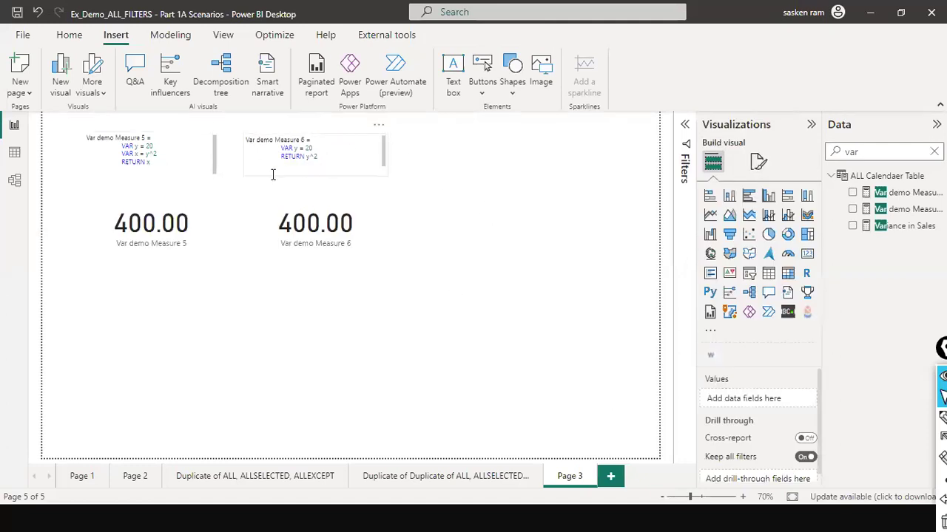
# Step: Compare the VAR and RETURN lines in the two formula text boxes
pyautogui.click(139, 156)
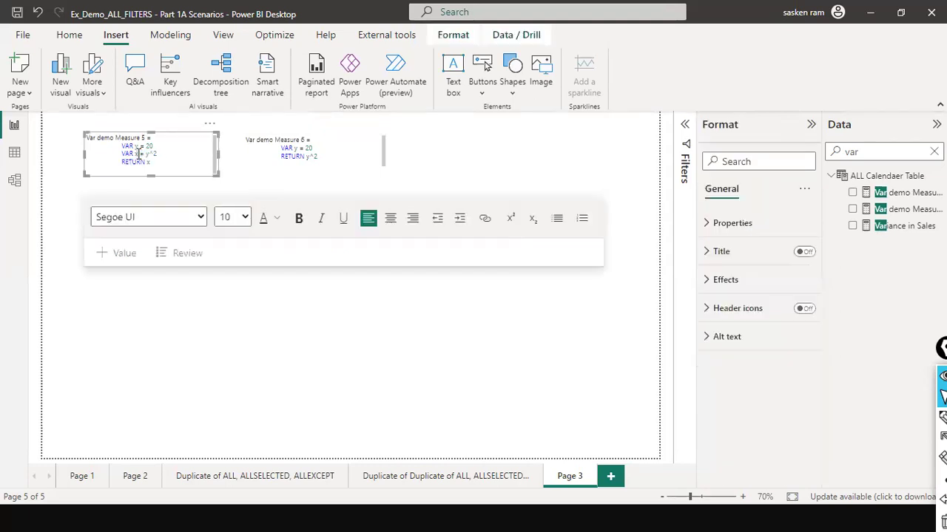
pyautogui.click(550, 179)
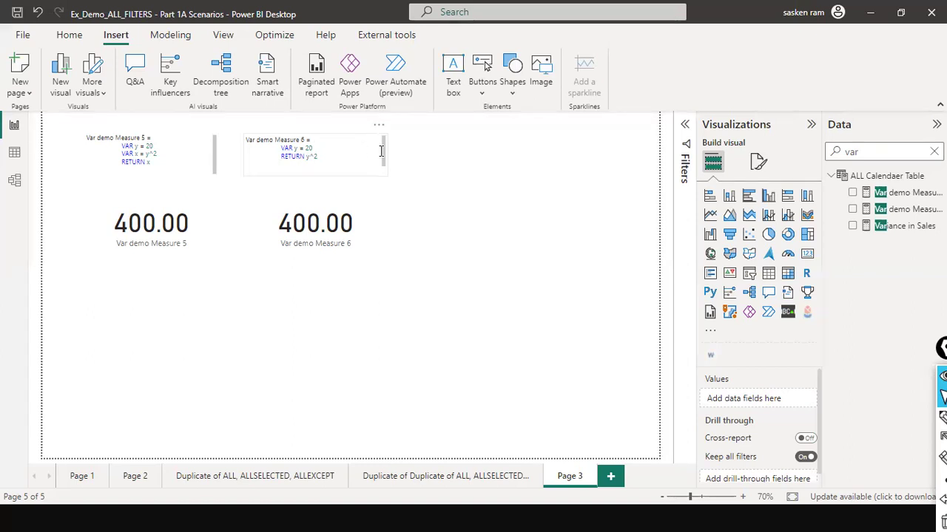
pyautogui.moveTo(294, 148); pyautogui.dragTo(315, 152)
pyautogui.click(315, 152)
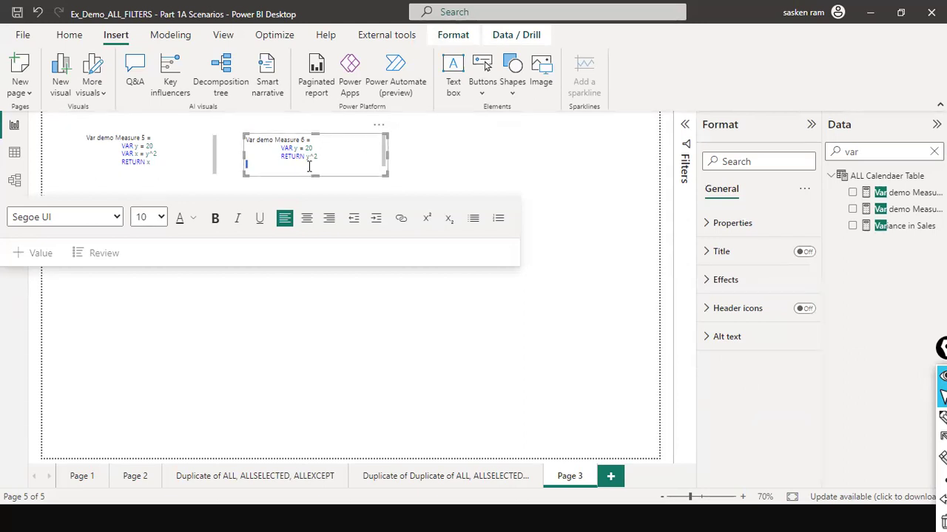
pyautogui.click(442, 154)
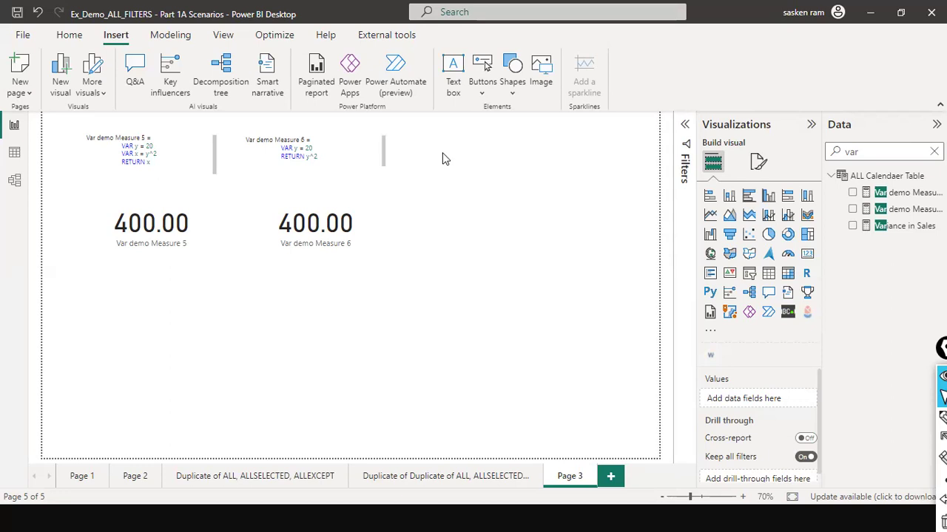
# Step: Handwrite a red VAR AD example beside the formula text boxes, setting it to one amount minus another, and underline AD
pyautogui.hotkey('ctrl', 'shift', '3')
pyautogui.moveTo(445, 147)
pyautogui.mouseDown()
pyautogui.moveTo(520, 161)
pyautogui.moveTo(574, 151)
pyautogui.moveTo(571, 173)
pyautogui.moveTo(591, 164)
pyautogui.moveTo(580, 177)
pyautogui.moveTo(597, 178)
pyautogui.mouseUp()
pyautogui.moveTo(580, 134)
pyautogui.mouseDown()
pyautogui.moveTo(579, 142)
pyautogui.moveTo(621, 161)
pyautogui.moveTo(662, 152)
pyautogui.moveTo(648, 169)
pyautogui.mouseUp()
pyautogui.moveTo(650, 165); pyautogui.dragTo(654, 168)
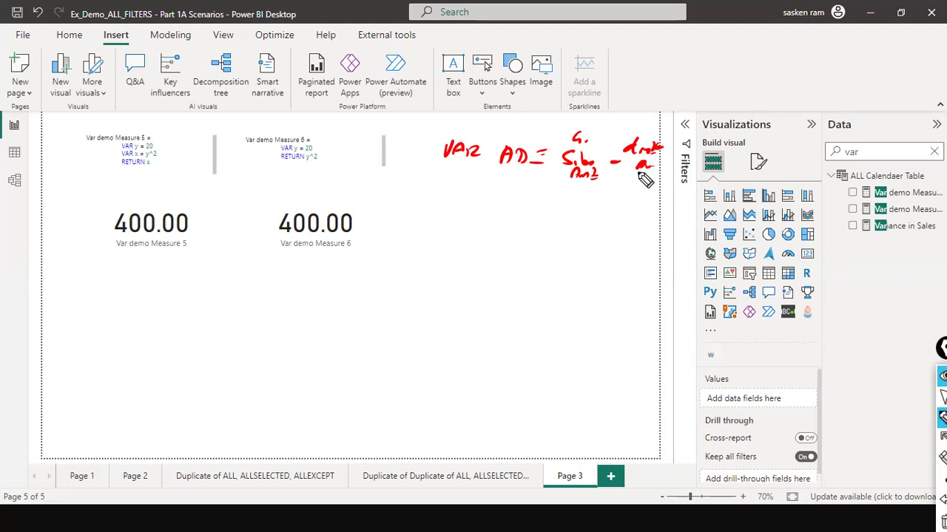
pyautogui.moveTo(628, 134); pyautogui.dragTo(663, 130)
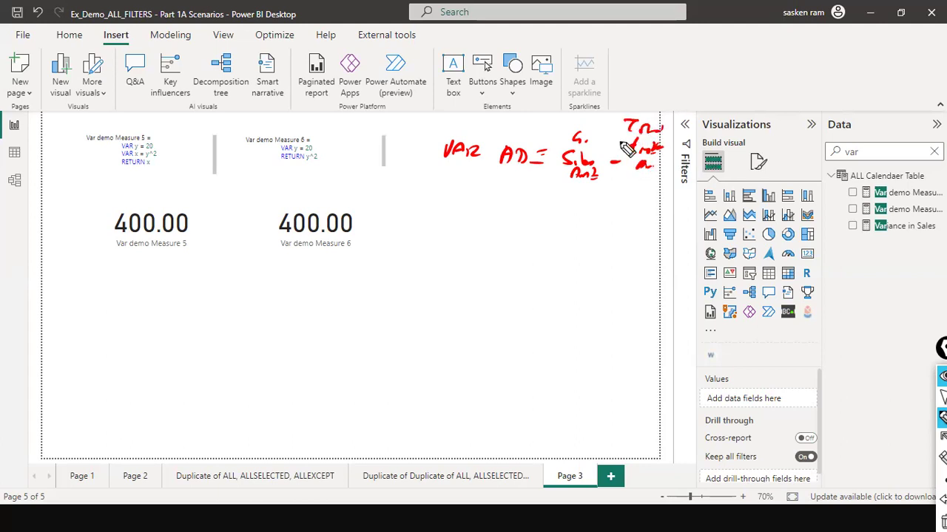
pyautogui.moveTo(575, 137); pyautogui.dragTo(586, 142)
pyautogui.moveTo(500, 169); pyautogui.dragTo(540, 176)
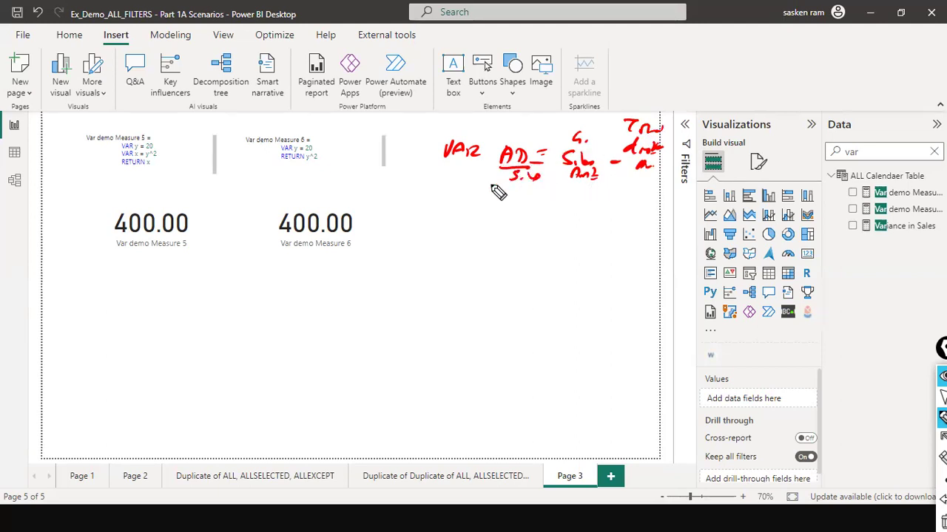
# Step: Handwrite a second VAR line below the first that divides AD by 100, and underline AD in it
pyautogui.moveTo(449, 200); pyautogui.dragTo(516, 218)
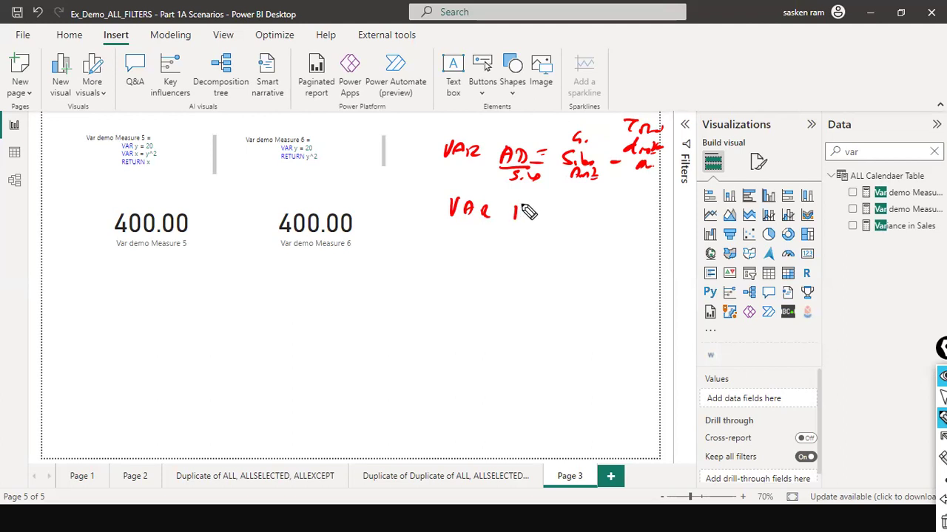
pyautogui.moveTo(515, 207)
pyautogui.mouseDown()
pyautogui.moveTo(537, 210)
pyautogui.moveTo(527, 219)
pyautogui.moveTo(565, 208)
pyautogui.moveTo(595, 214)
pyautogui.mouseUp()
pyautogui.moveTo(586, 220); pyautogui.dragTo(596, 219)
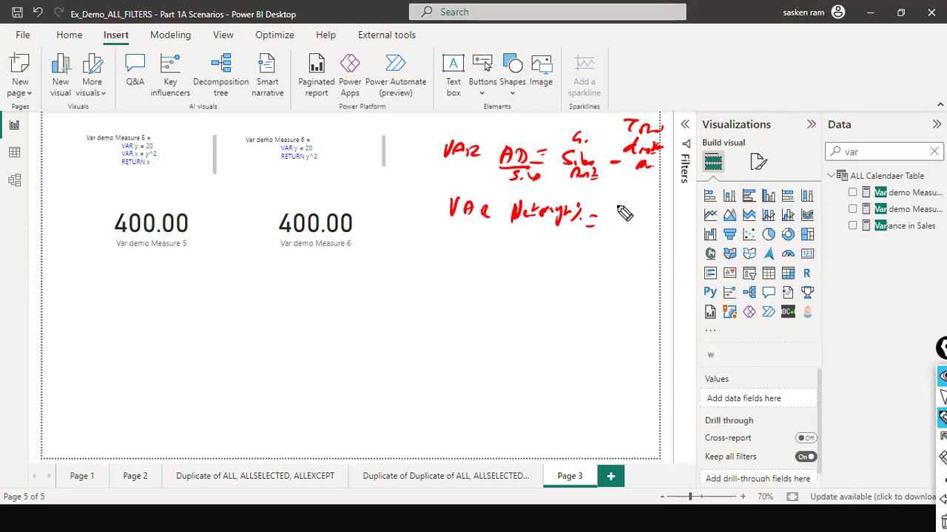
pyautogui.moveTo(612, 208); pyautogui.dragTo(656, 222)
pyautogui.moveTo(660, 216); pyautogui.dragTo(662, 221)
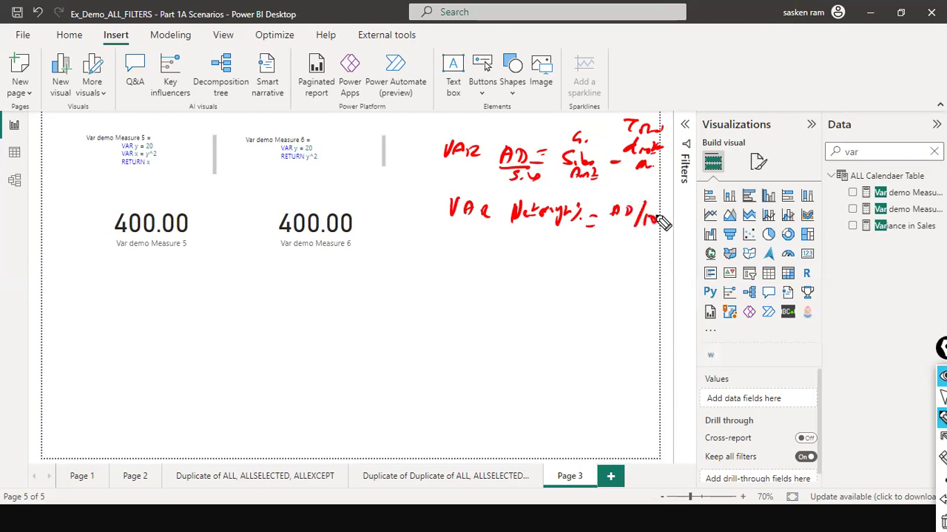
pyautogui.moveTo(605, 220); pyautogui.dragTo(638, 218)
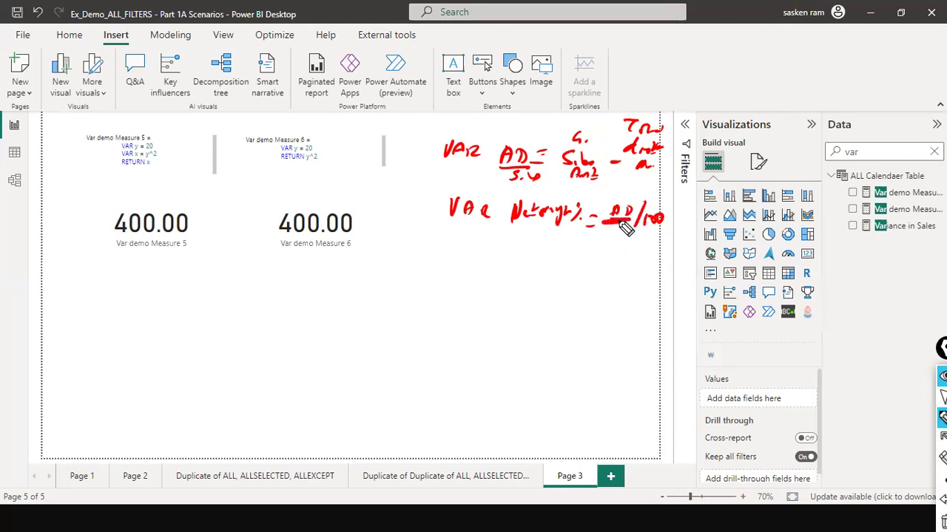
# Step: Circle AD and its expression in the first handwritten line and draw arrows to the AD reused in the second line
pyautogui.moveTo(559, 181)
pyautogui.mouseDown()
pyautogui.moveTo(657, 181)
pyautogui.moveTo(618, 191)
pyautogui.moveTo(618, 203)
pyautogui.mouseUp()
pyautogui.moveTo(613, 196); pyautogui.dragTo(620, 203)
pyautogui.moveTo(499, 140); pyautogui.dragTo(515, 127)
pyautogui.moveTo(507, 182)
pyautogui.mouseDown()
pyautogui.moveTo(545, 170)
pyautogui.moveTo(600, 204)
pyautogui.mouseUp()
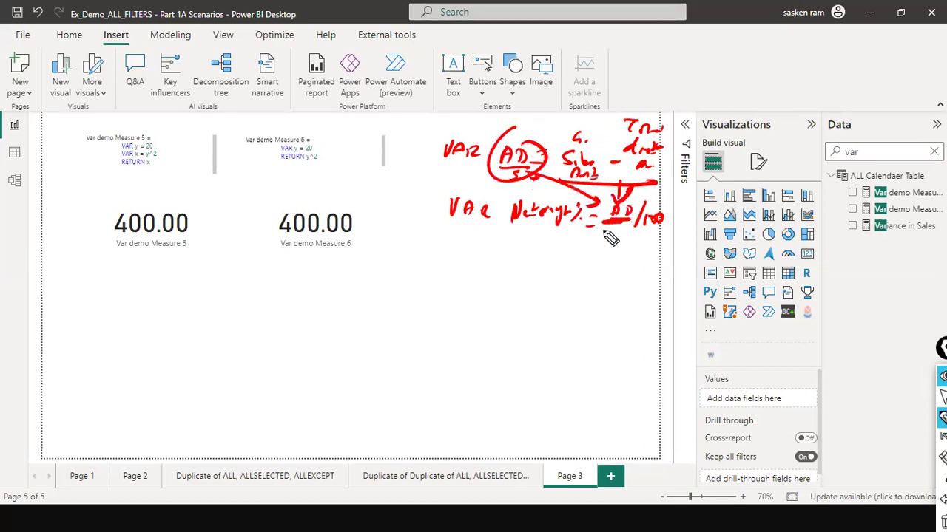
pyautogui.moveTo(649, 132)
pyautogui.mouseDown()
pyautogui.moveTo(655, 180)
pyautogui.moveTo(581, 131)
pyautogui.moveTo(518, 132)
pyautogui.mouseUp()
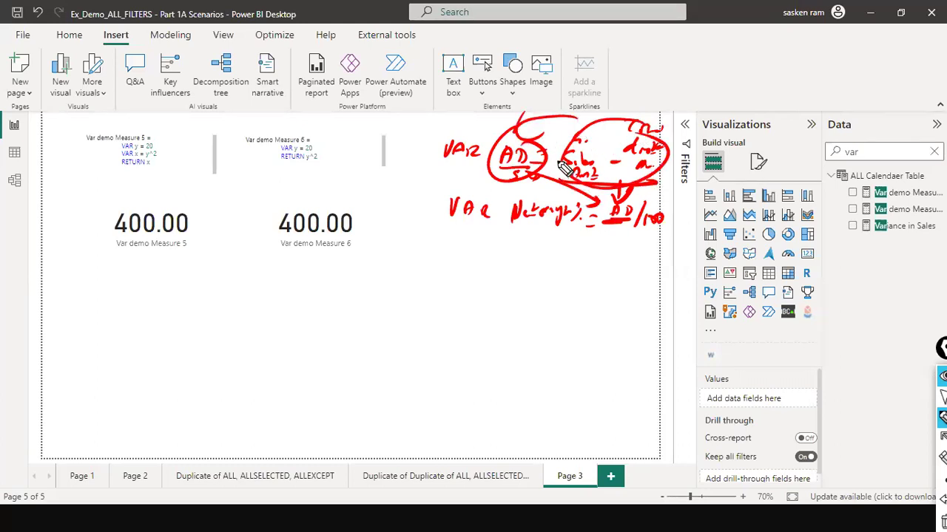
pyautogui.moveTo(526, 173)
pyautogui.mouseDown()
pyautogui.moveTo(594, 203)
pyautogui.moveTo(597, 195)
pyautogui.mouseUp()
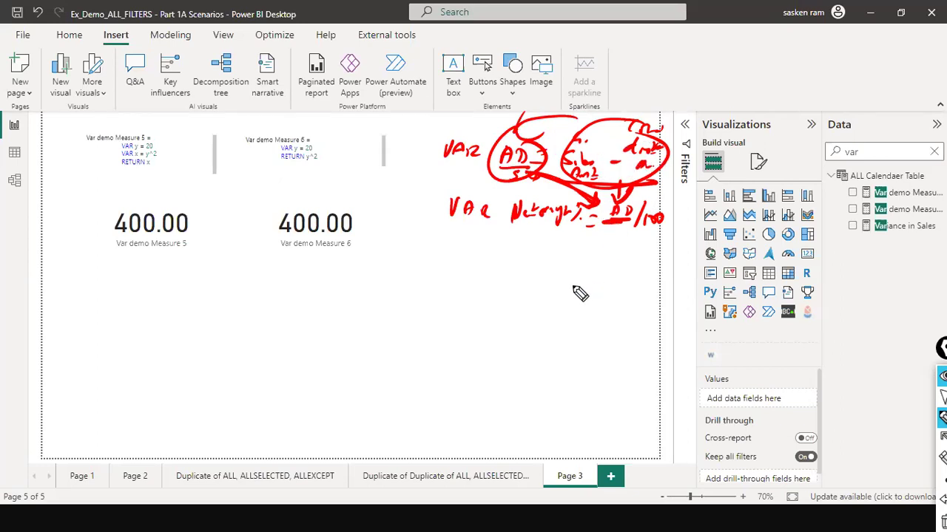
# Step: Number the handwritten rows 1 to 3, then clear all the ink and return to the normal pointer
pyautogui.moveTo(408, 146); pyautogui.dragTo(407, 170)
pyautogui.moveTo(413, 207)
pyautogui.mouseDown()
pyautogui.moveTo(425, 217)
pyautogui.moveTo(420, 255)
pyautogui.mouseUp()
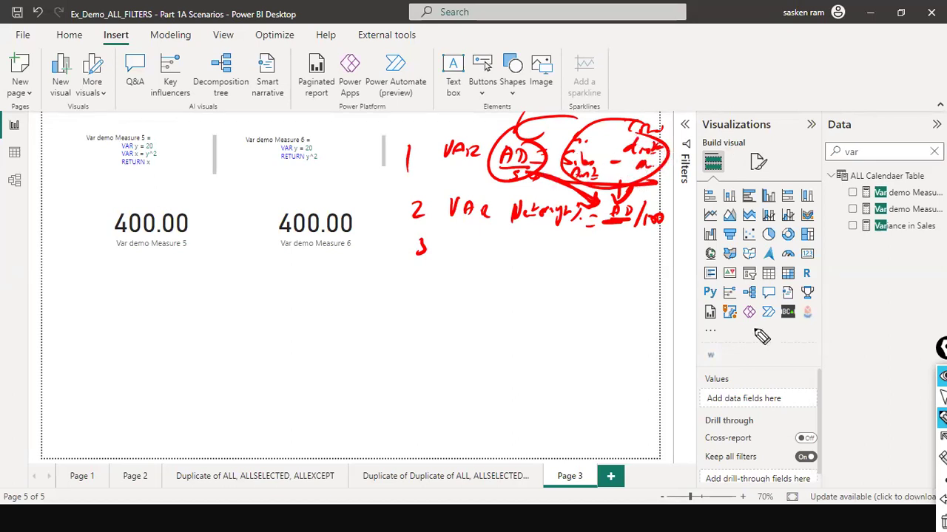
pyautogui.hotkey('ctrl', 'shift', '7')
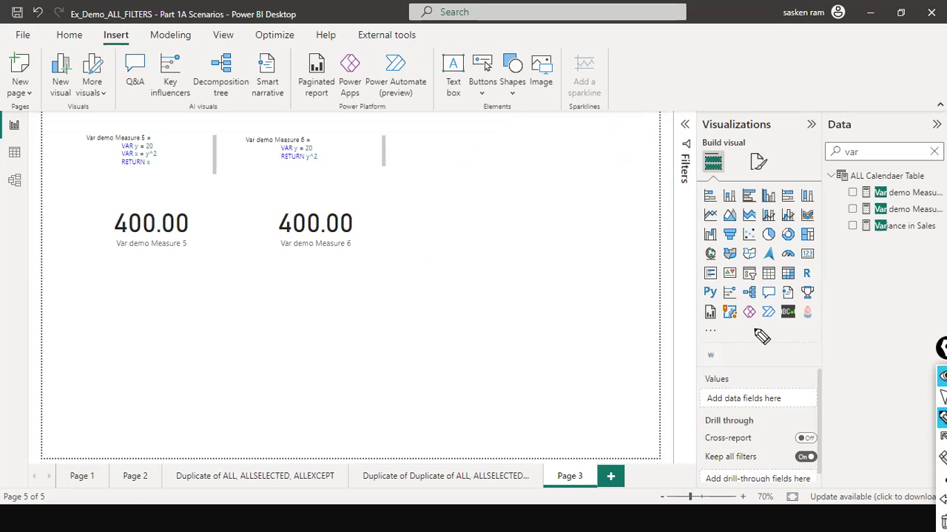
pyautogui.hotkey('ctrl', 'shift', '2')
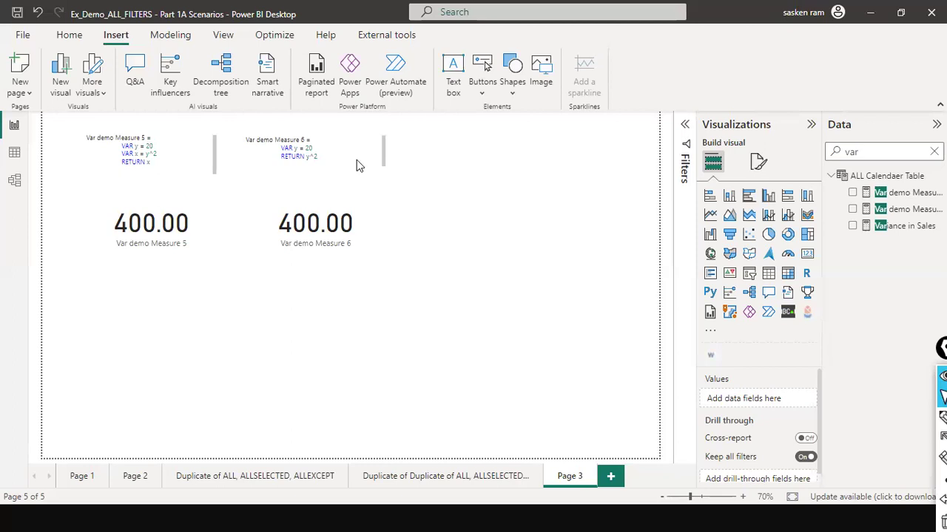
# Step: Highlight the VAR x = y^2 line in the Var demo Measure 5 text box for review, then deselect the box
pyautogui.moveTo(129, 154); pyautogui.dragTo(159, 154)
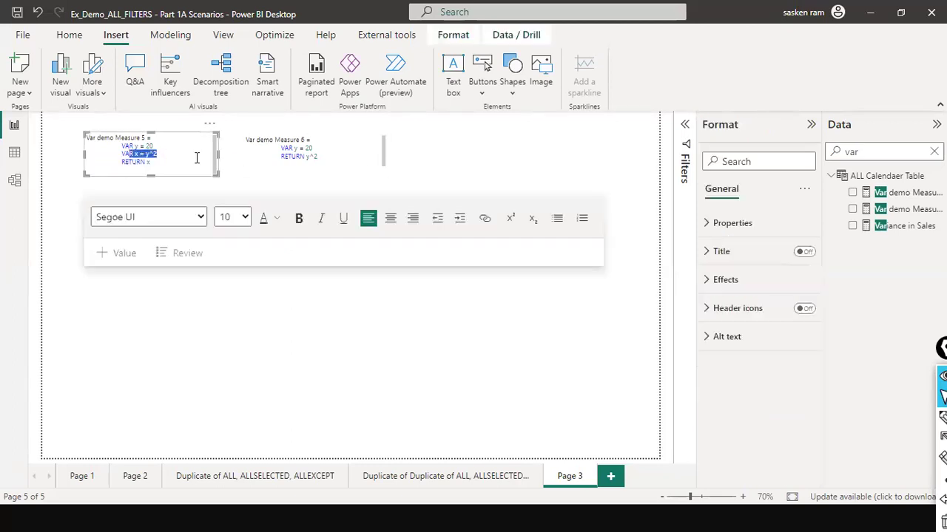
pyautogui.click(162, 156)
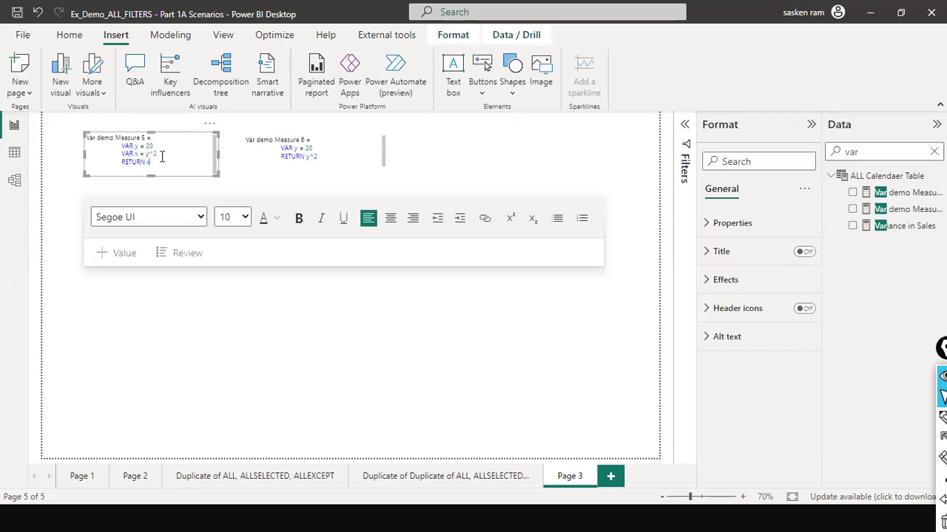
pyautogui.moveTo(156, 155); pyautogui.dragTo(134, 154)
pyautogui.click(496, 294)
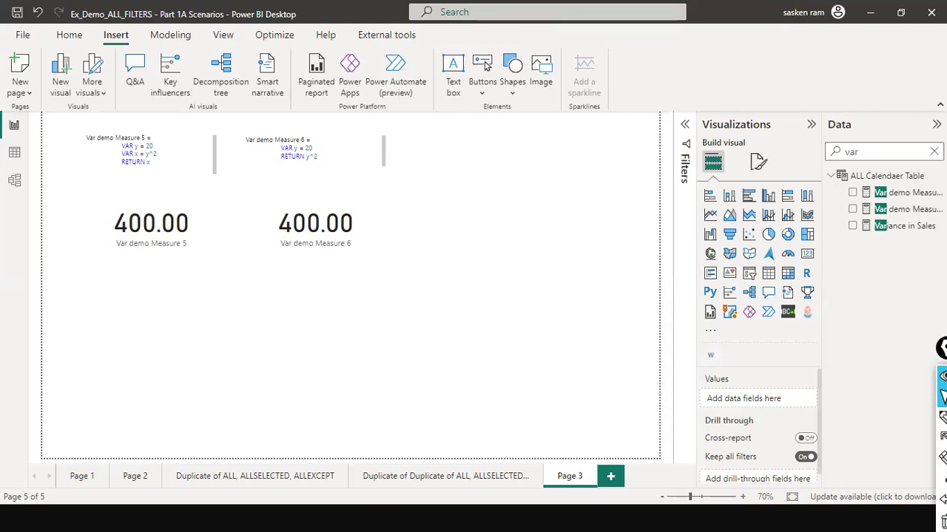
# Step: Open the Var demo Measure 5 formula and add a VAR y = x line above RETURN
pyautogui.moveTo(942, 438)
pyautogui.click(898, 193)
pyautogui.click(269, 149)
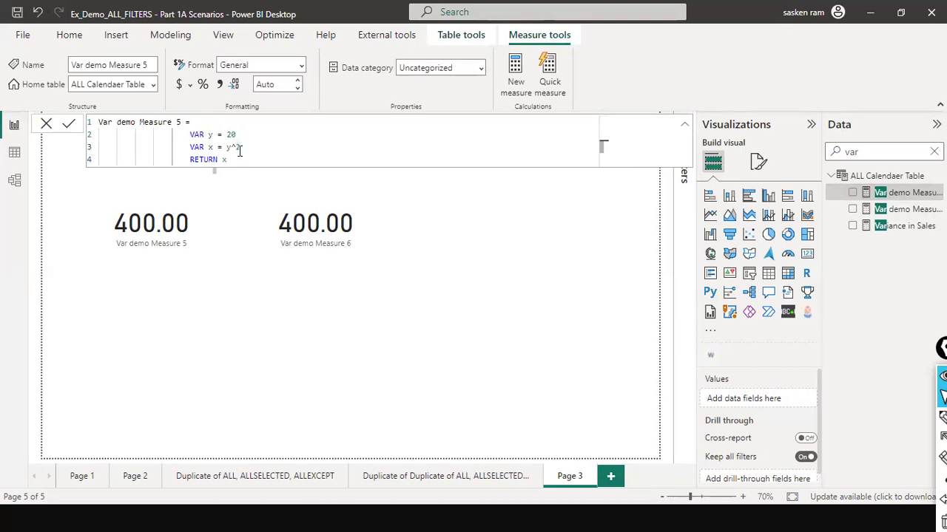
pyautogui.press('Return')
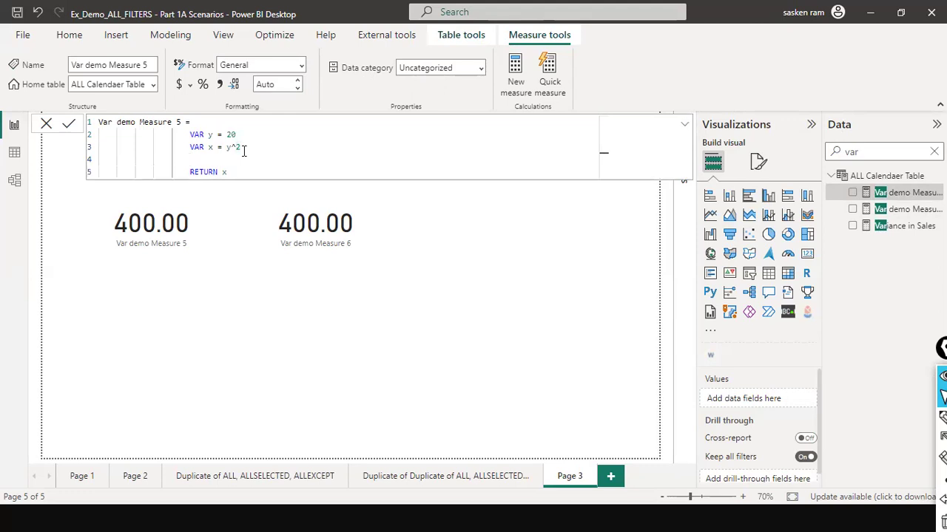
pyautogui.write('VAR y = x')
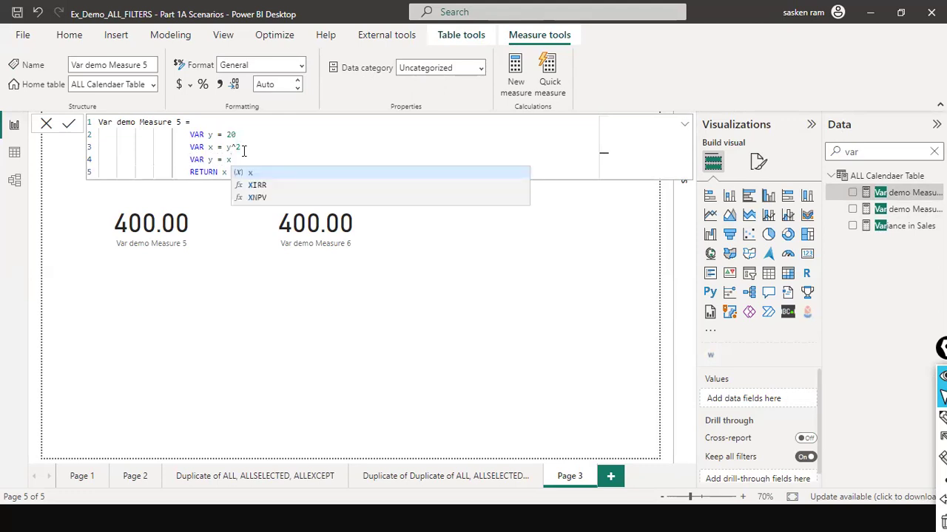
# Step: Change the RETURN expression of Var demo Measure 5 to y and try to commit the formula
pyautogui.press('Down')
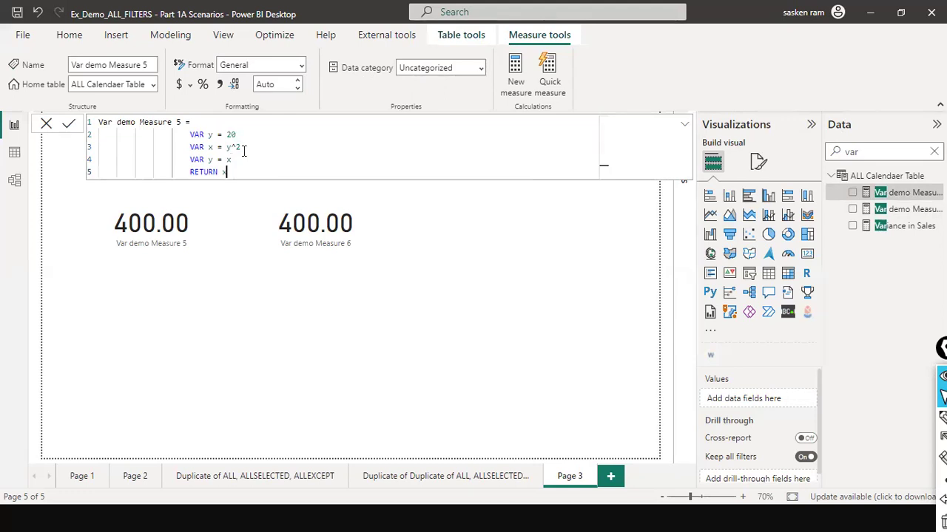
pyautogui.press('BackSpace')
pyautogui.write('y')
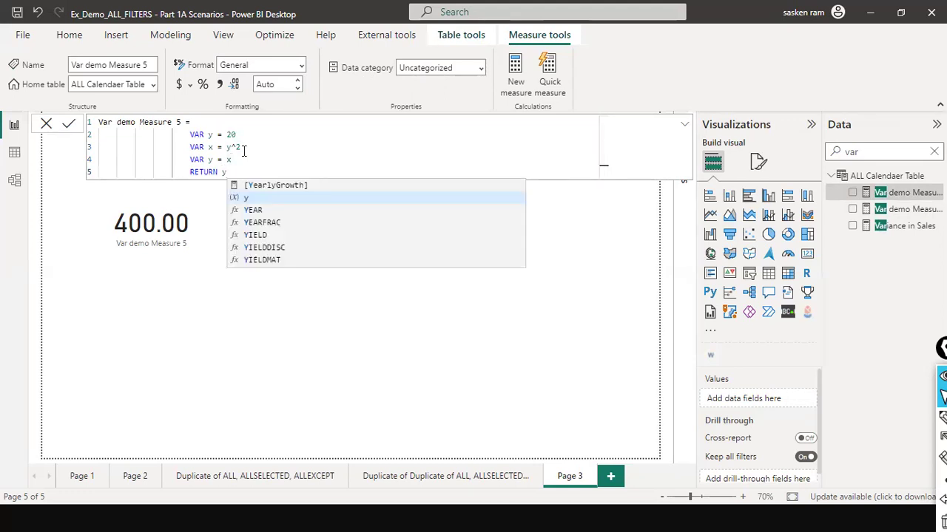
pyautogui.click(234, 133)
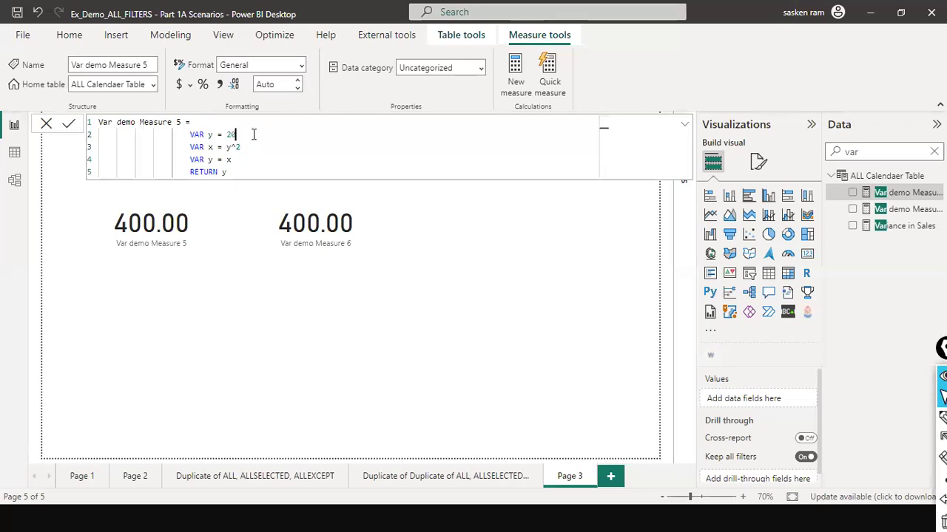
pyautogui.click(249, 158)
pyautogui.click(66, 130)
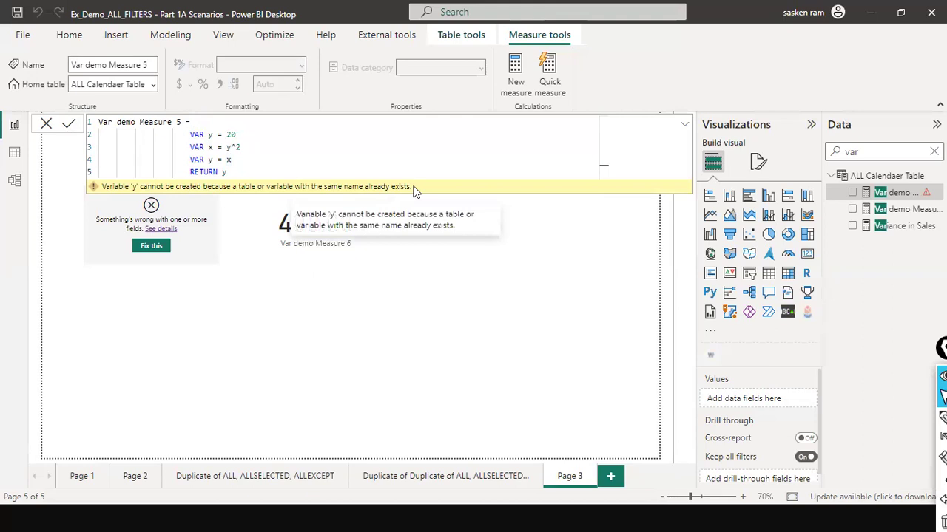
# Step: Delete the VAR y = x line from Var demo Measure 5, move RETURN y back under VAR x, and apply the edit
pyautogui.click(266, 155)
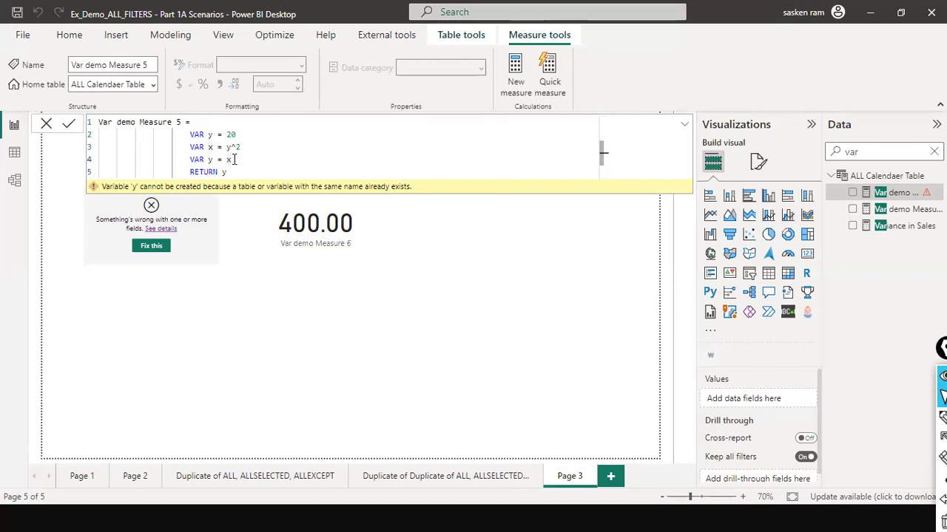
pyautogui.moveTo(233, 159); pyautogui.dragTo(180, 163)
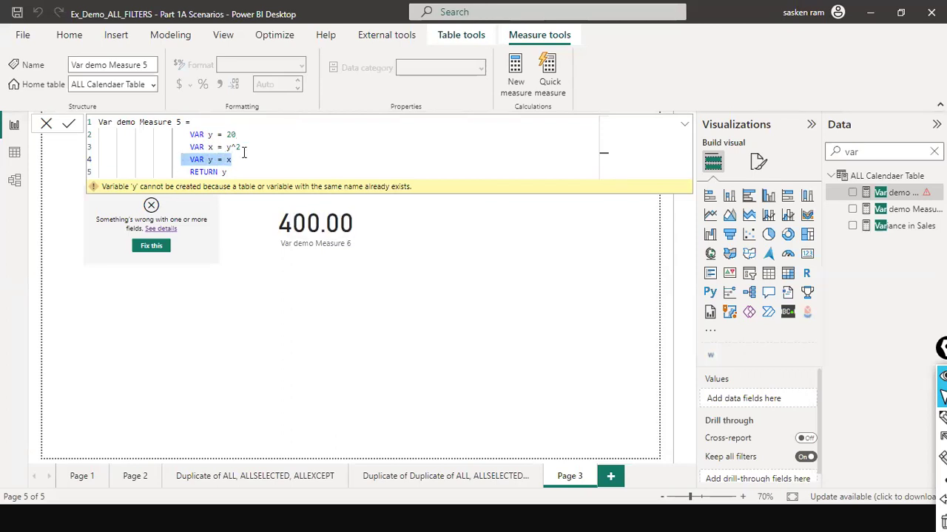
pyautogui.press('BackSpace')
pyautogui.press('Delete')
pyautogui.press('Delete')
pyautogui.press('Delete')
pyautogui.press('Delete')
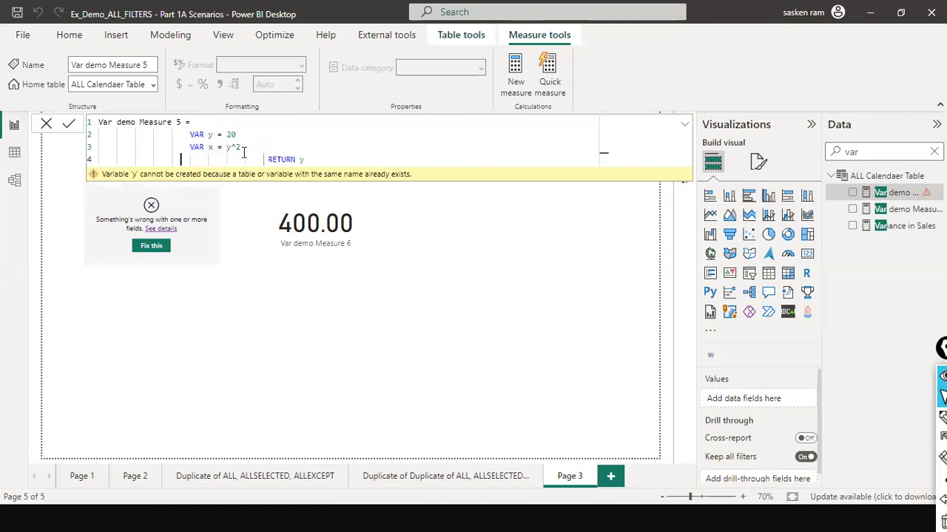
pyautogui.press('Delete')
pyautogui.press('Delete')
pyautogui.press('Delete')
pyautogui.press('Delete')
pyautogui.press('Delete')
pyautogui.click(161, 250)
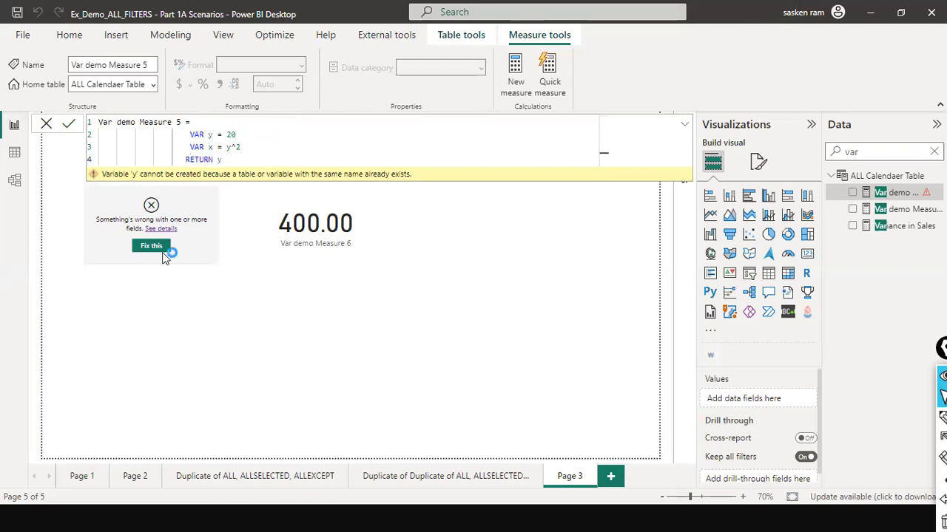